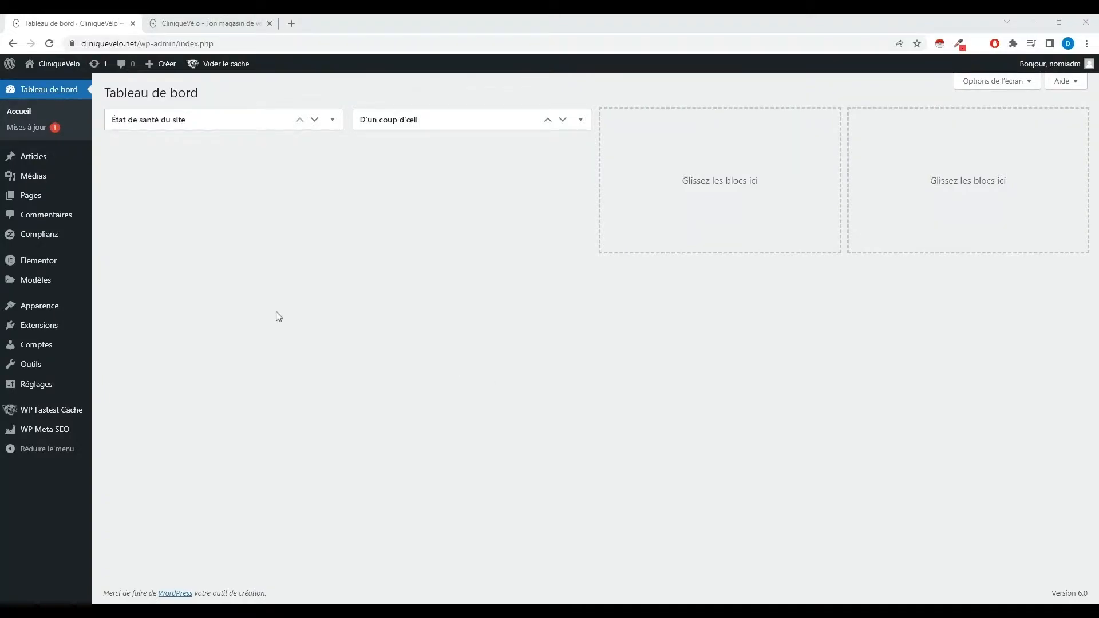
Open the site's theme customizer from the dashboard.
mouse_move(59, 311)
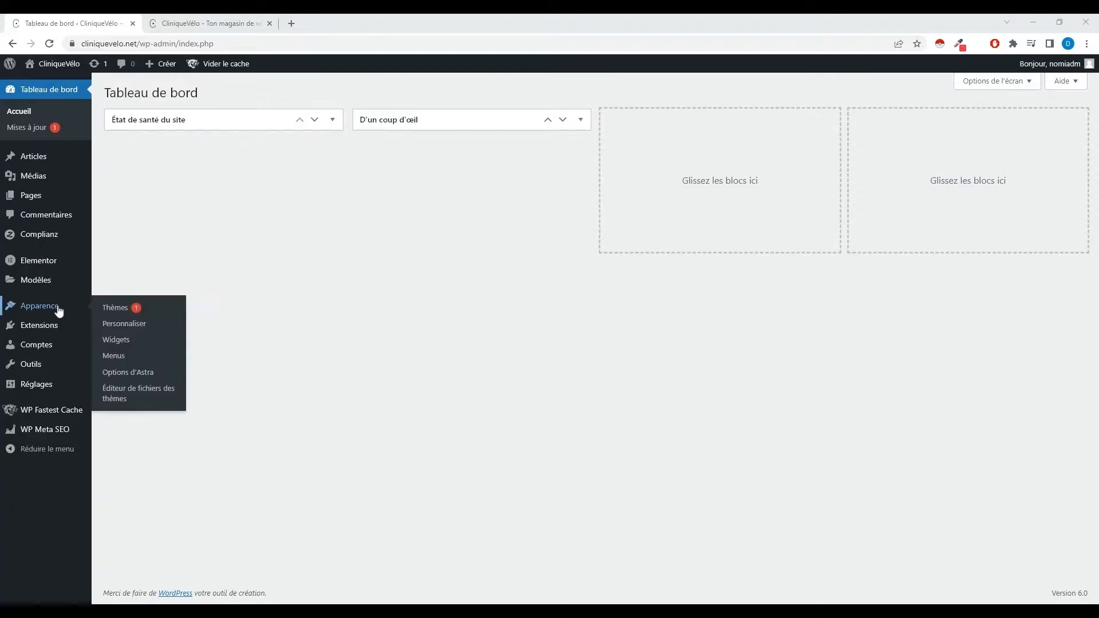
click(145, 325)
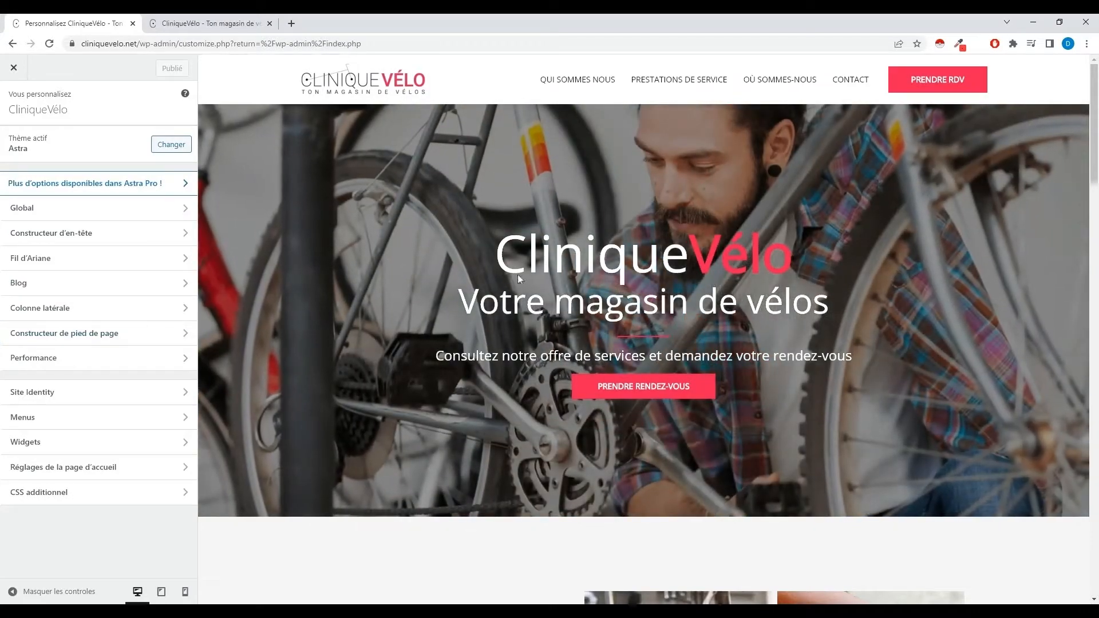
Examine the homepage preview's titles and body text, from the hero and Qui sommes nous sections through Prestations to the contact area.
drag(495, 258, 798, 259)
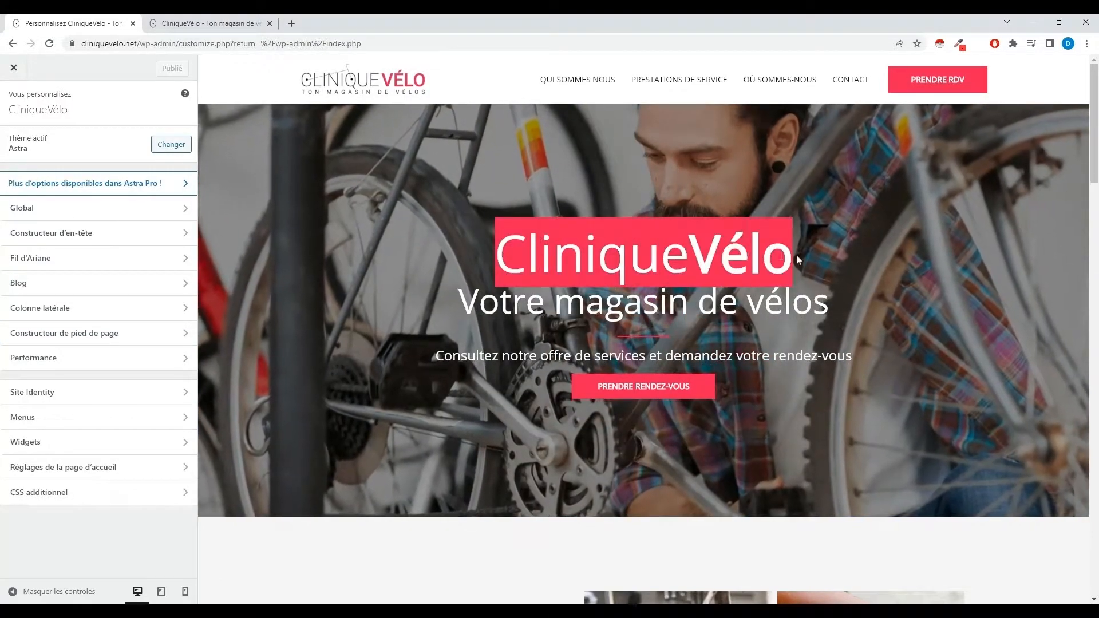
drag(834, 291, 458, 302)
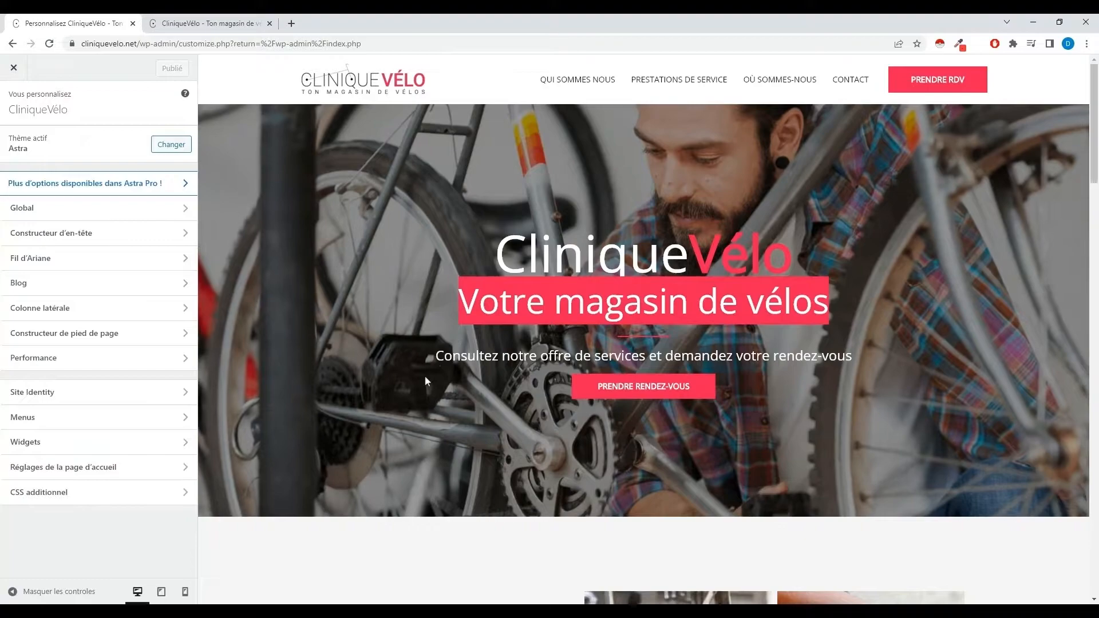
drag(426, 381, 844, 380)
scroll(844, 380, down, 5)
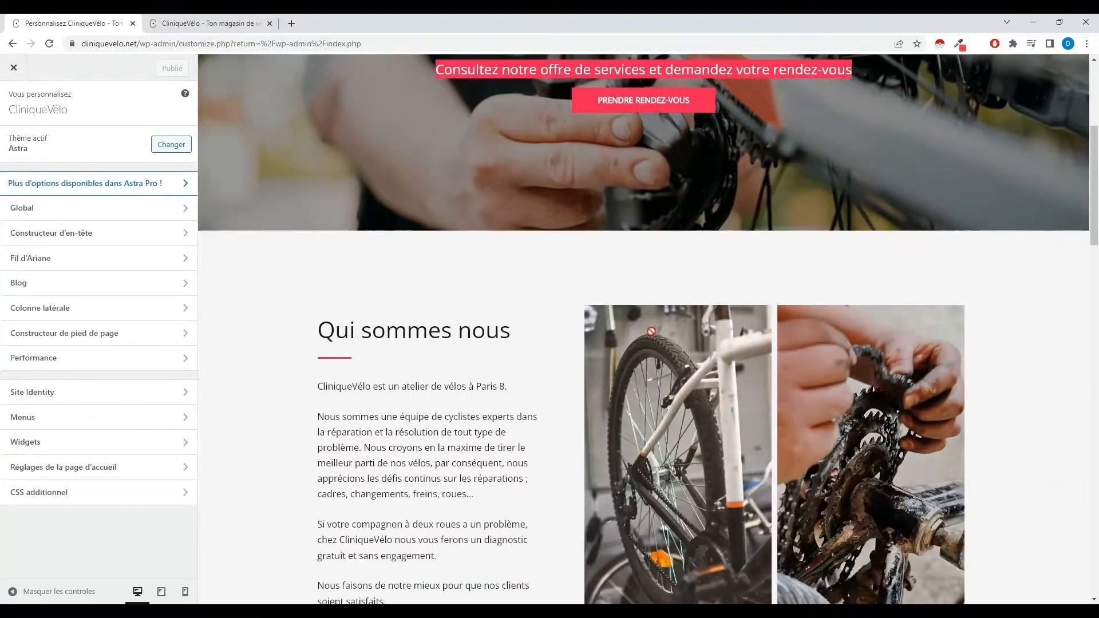
drag(318, 330, 542, 353)
scroll(354, 295, down, 2)
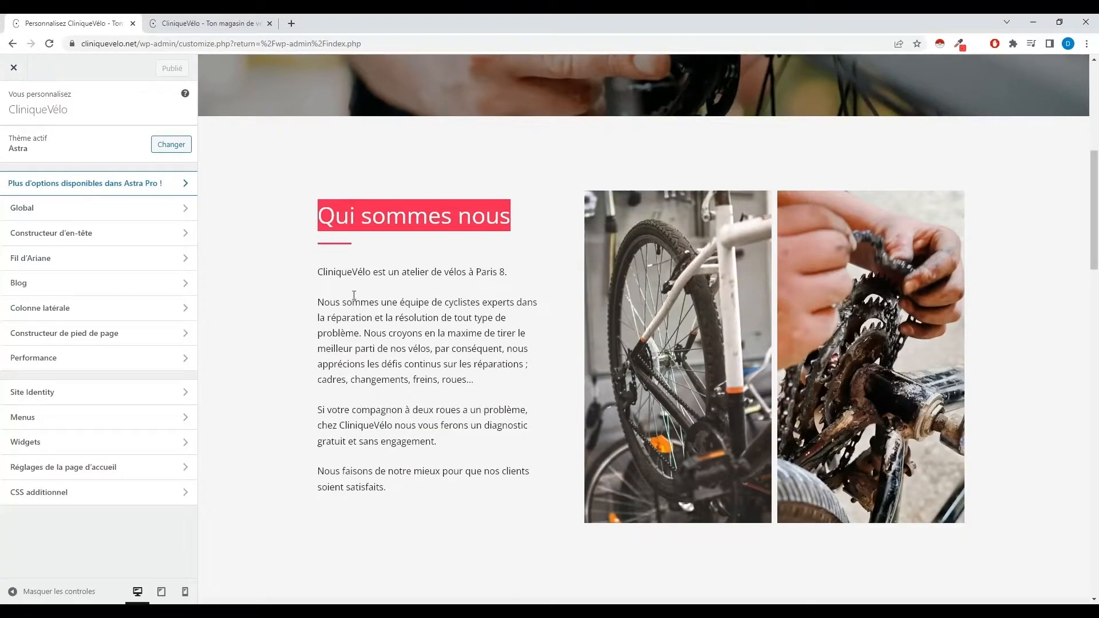
drag(316, 271, 542, 491)
scroll(544, 488, down, 1)
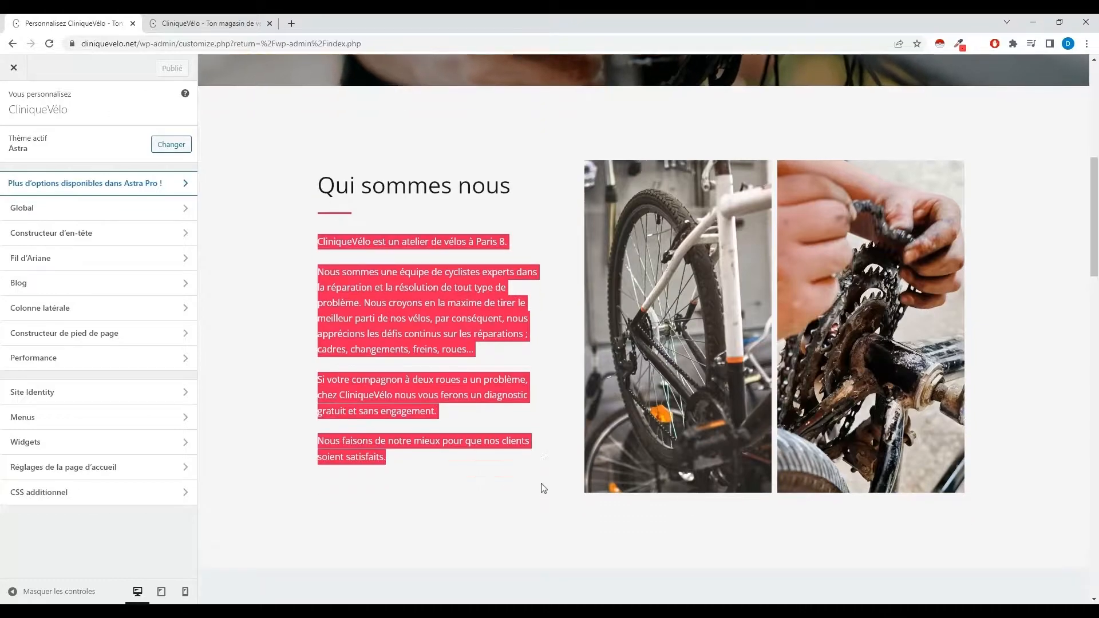
scroll(544, 488, down, 1)
click(450, 383)
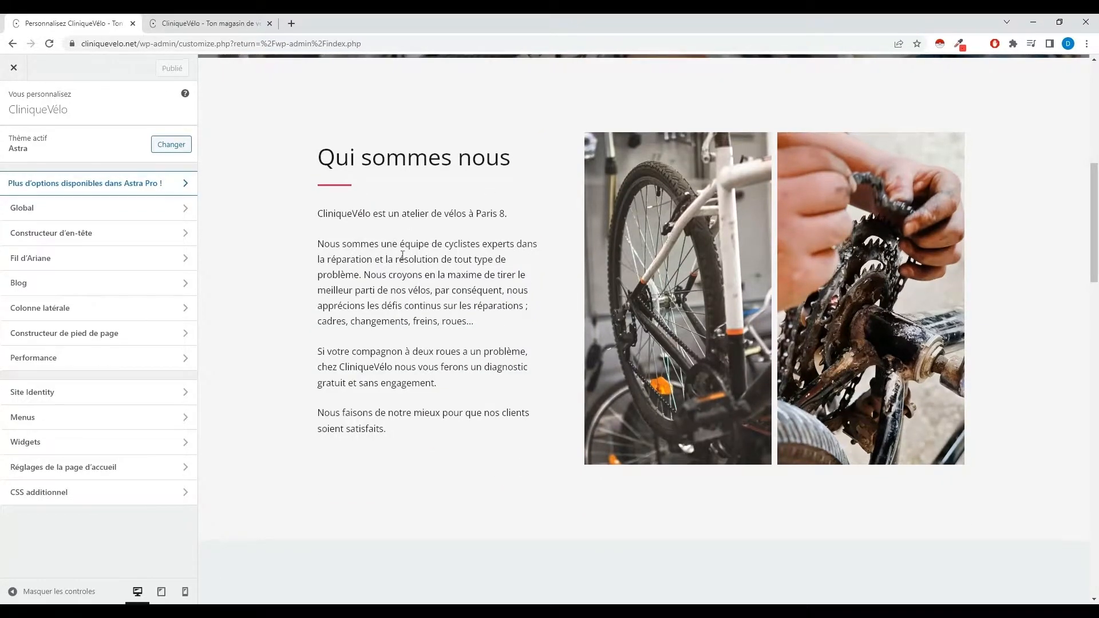
scroll(405, 260, down, 6)
scroll(687, 269, down, 12)
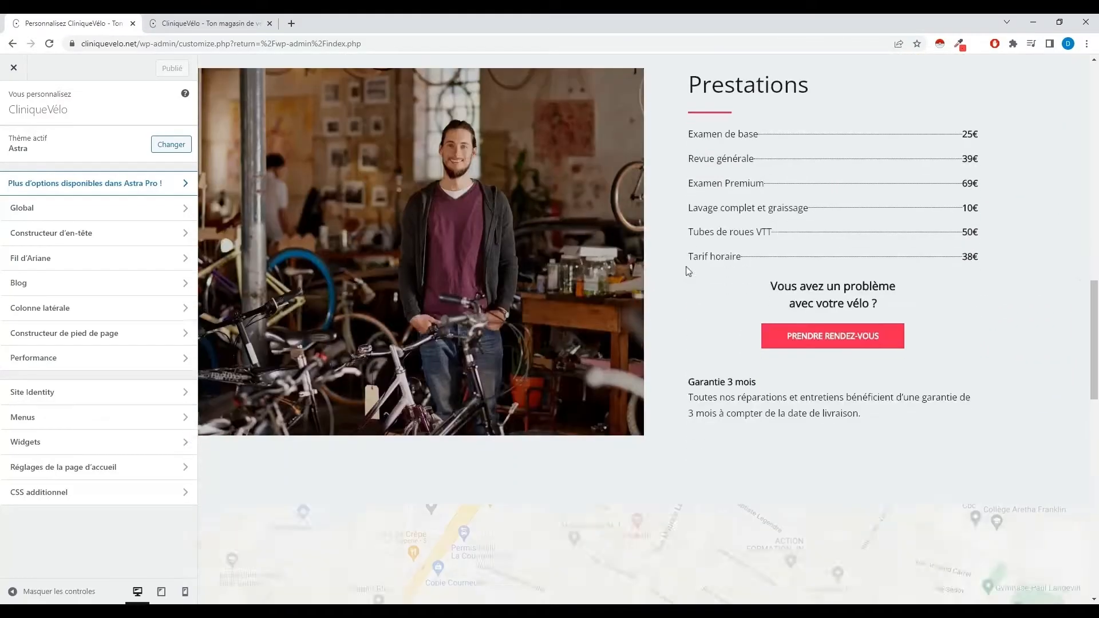
scroll(686, 270, down, 5)
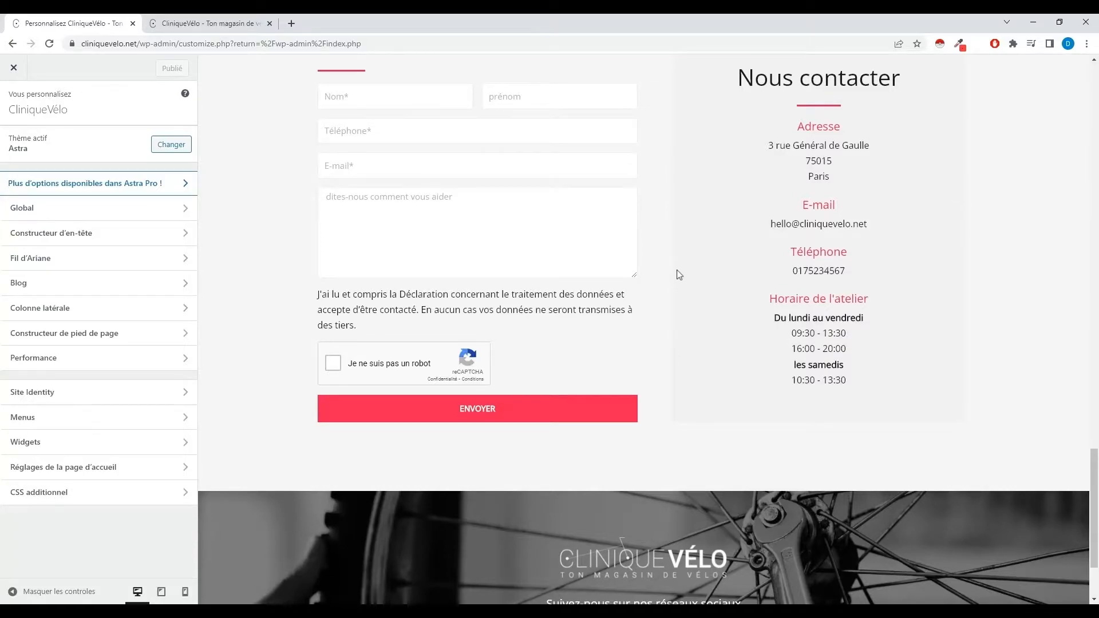
In the global typography settings, try the fifth font preset and apply the fourth one instead.
click(100, 209)
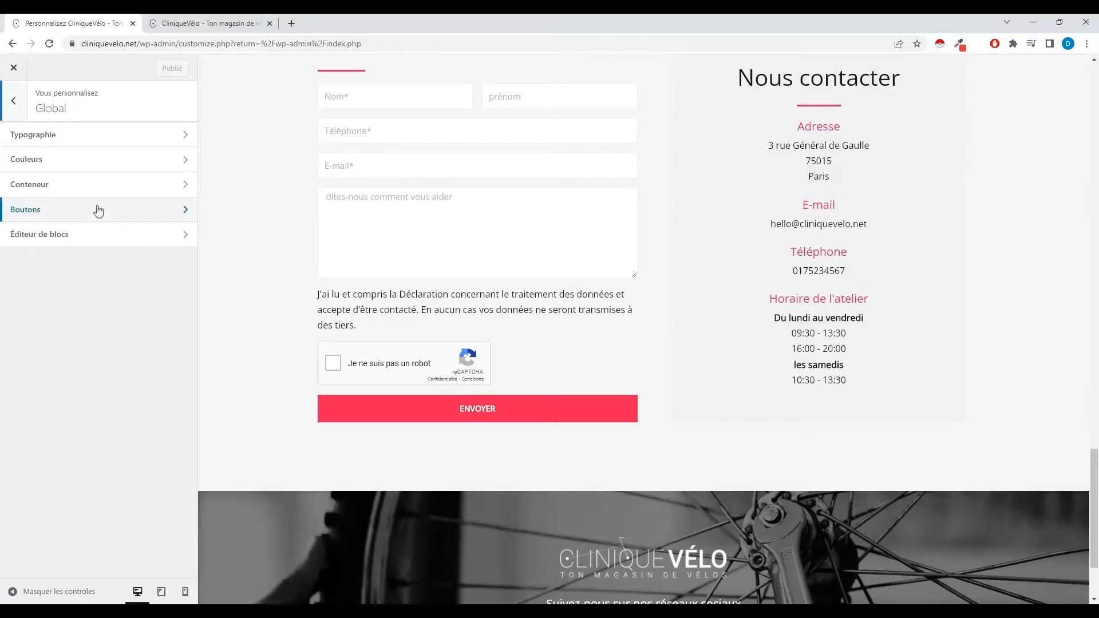
click(103, 135)
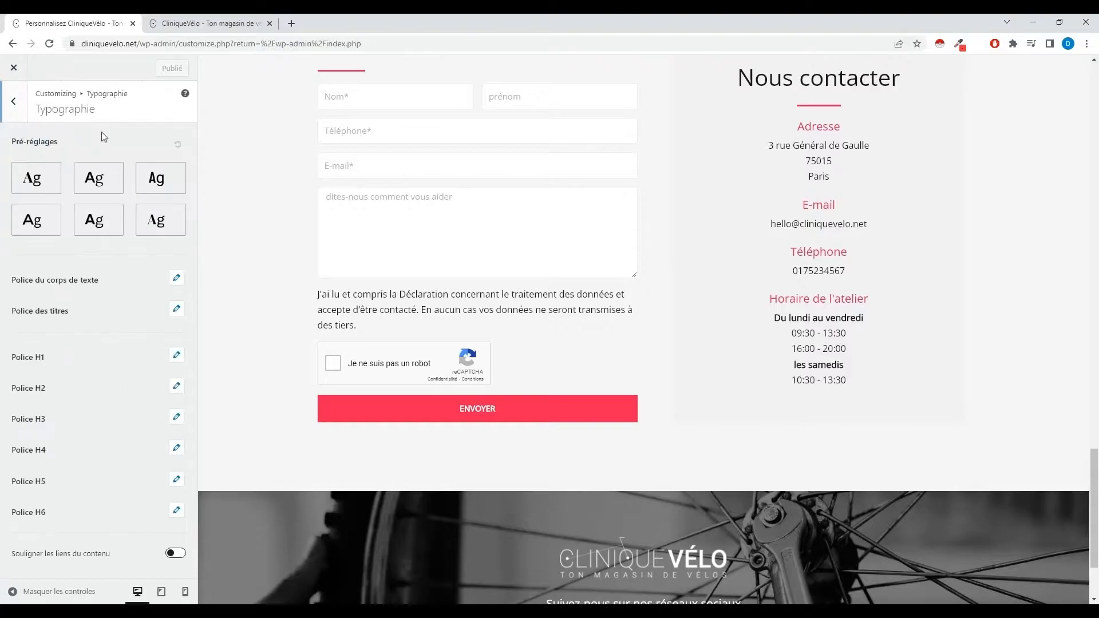
scroll(318, 181, up, 15)
scroll(317, 180, up, 10)
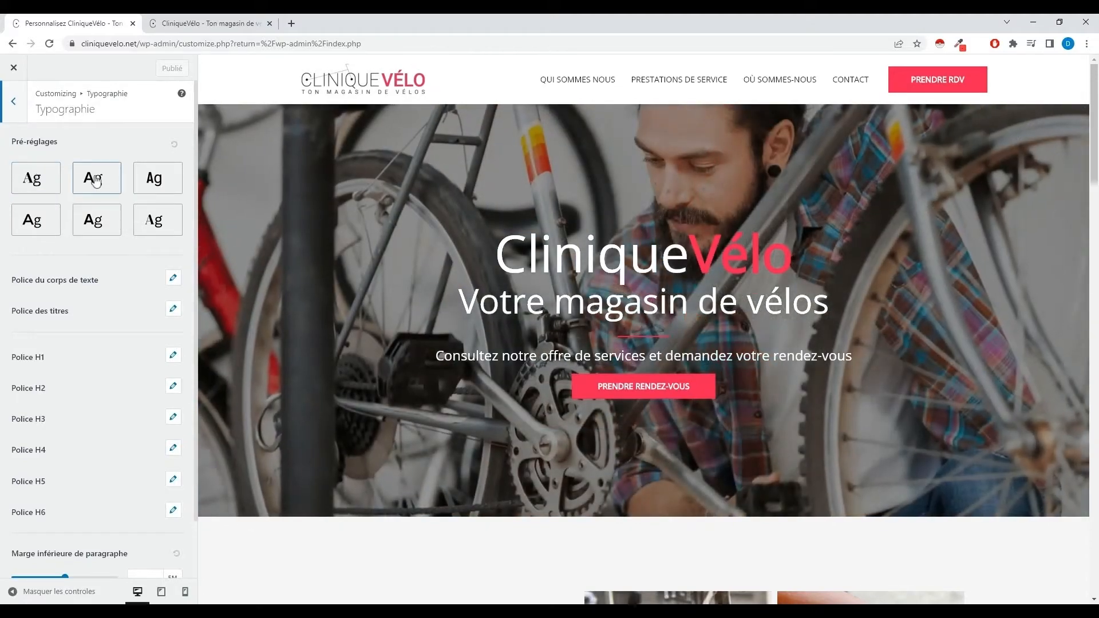
click(103, 221)
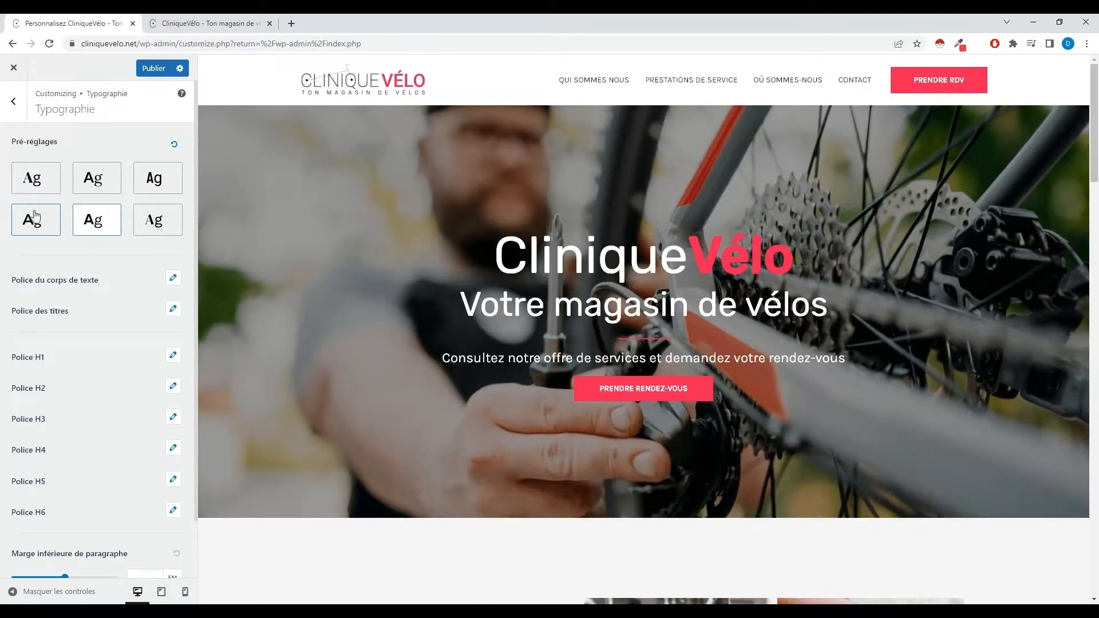
click(34, 216)
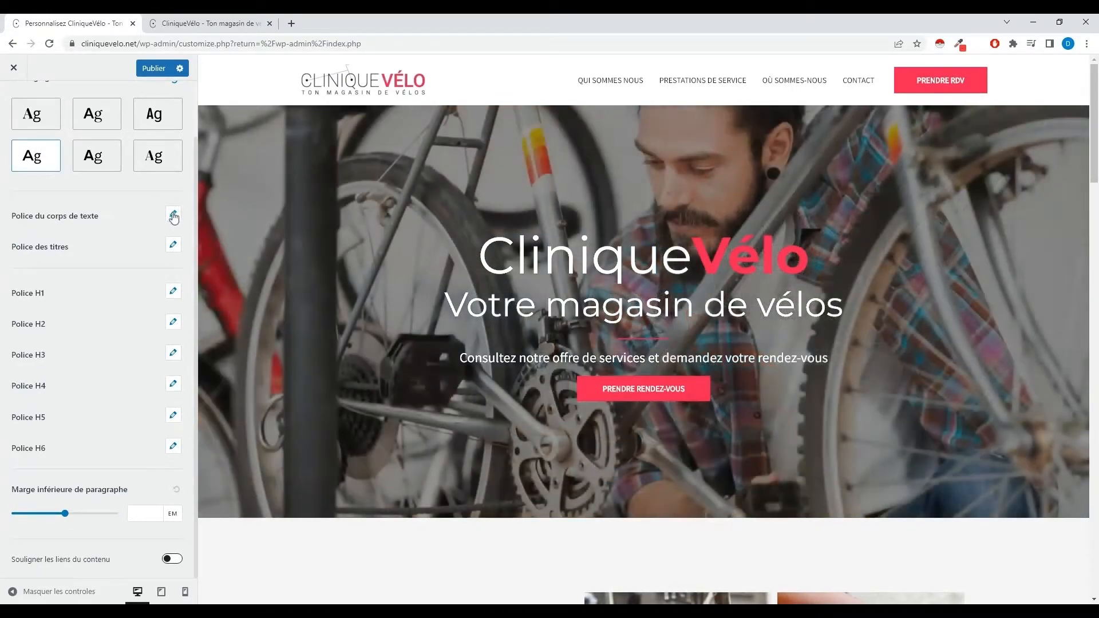
Examine the font families available for the body text without changing the selection.
click(173, 216)
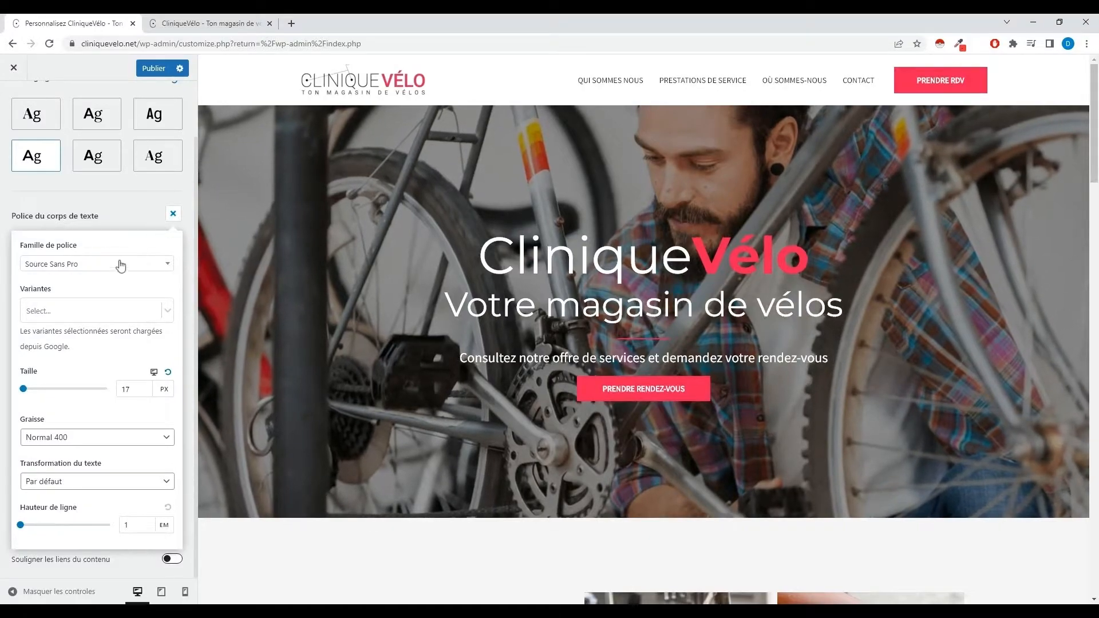
click(163, 264)
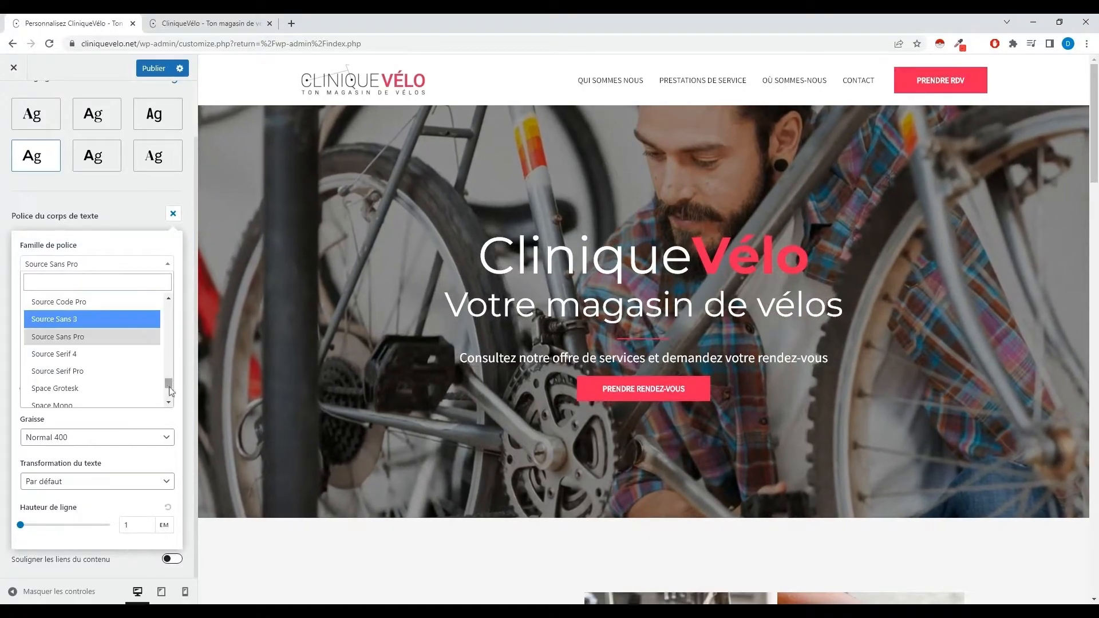
mouse_move(169, 383)
mouse_down()
mouse_move(169, 307)
mouse_move(169, 395)
mouse_up()
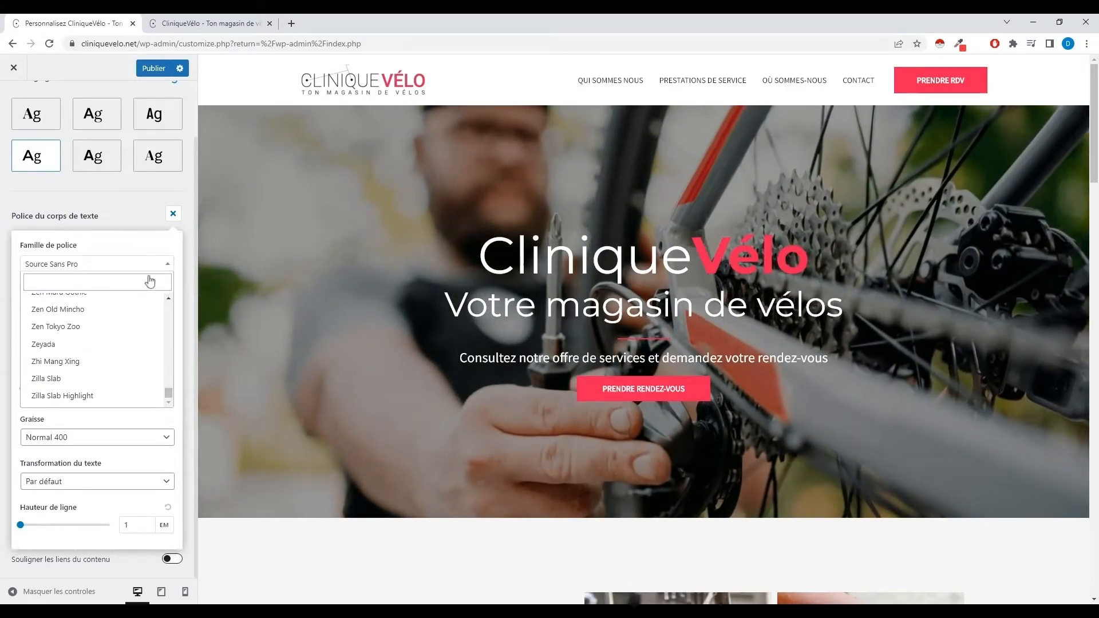
click(125, 194)
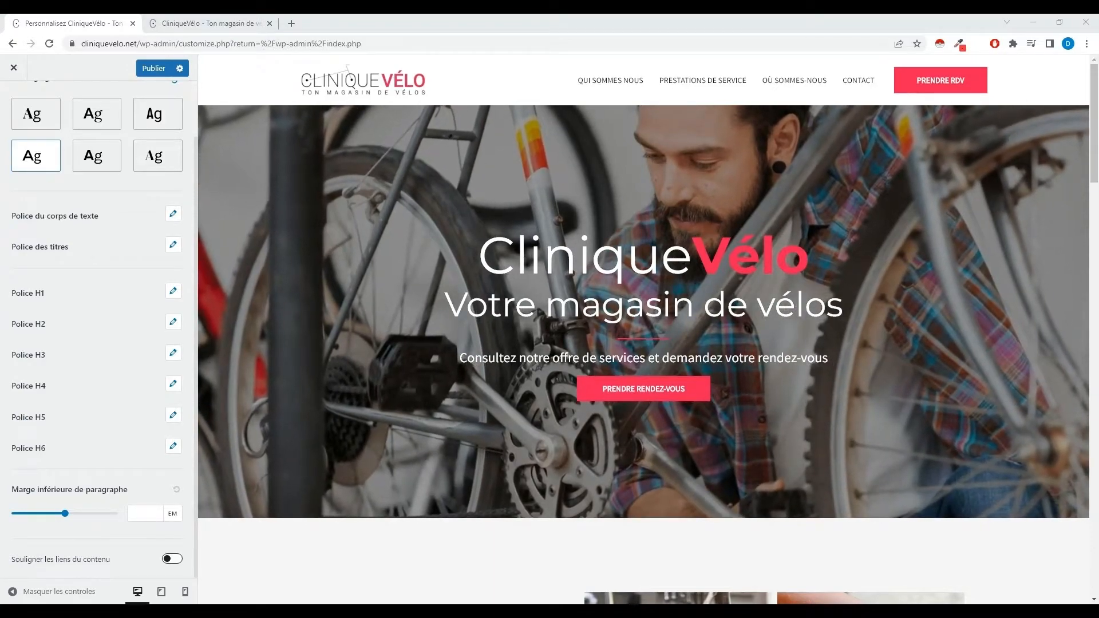
click(173, 218)
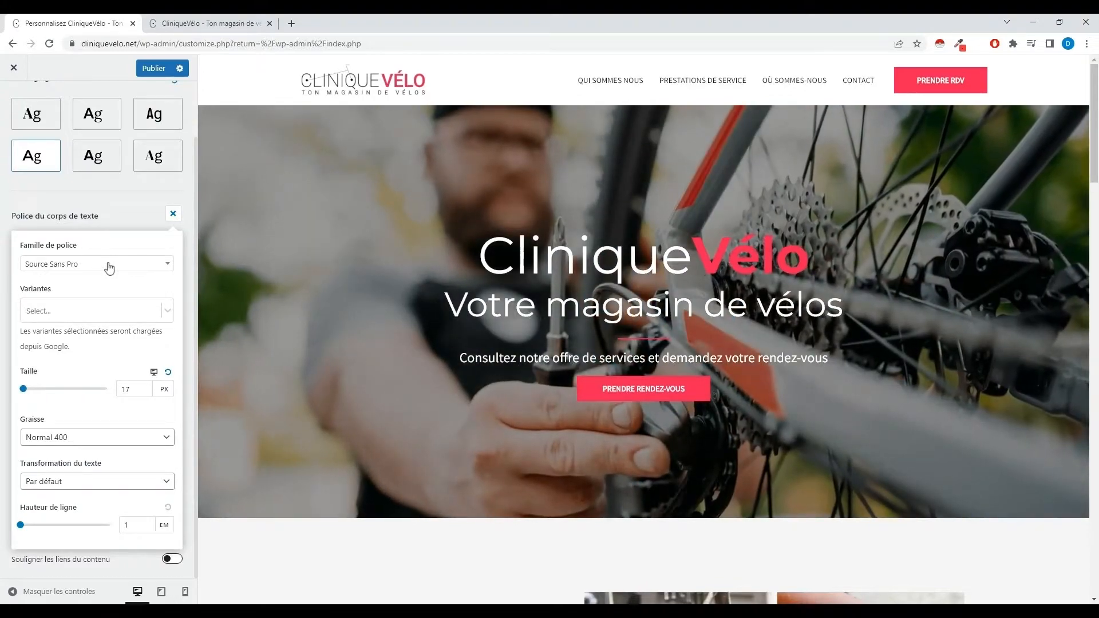
click(109, 265)
click(107, 264)
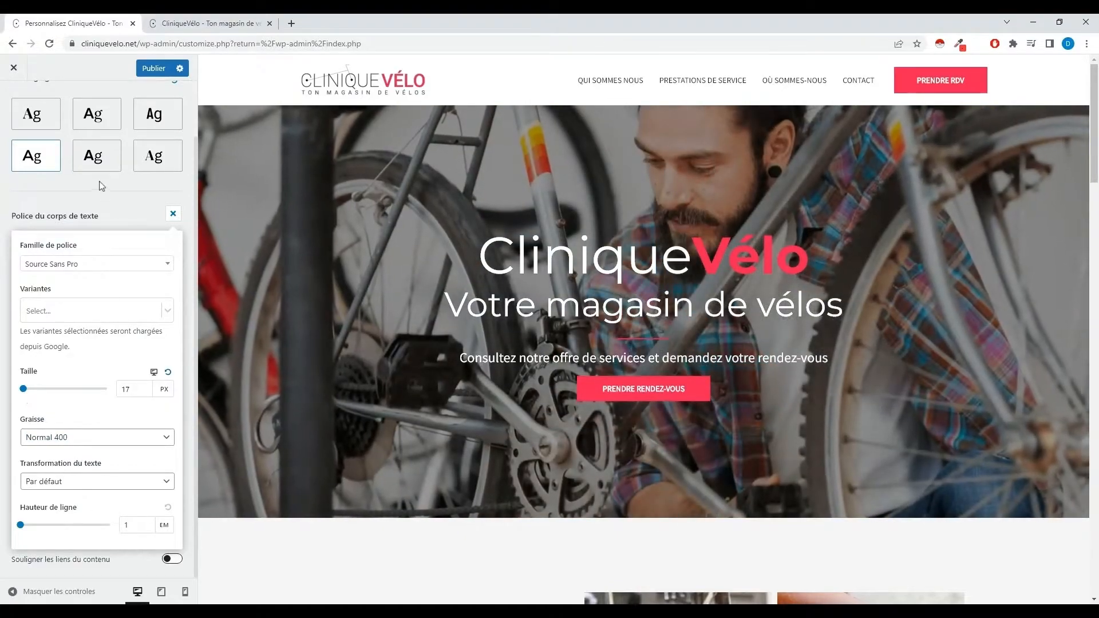
click(102, 200)
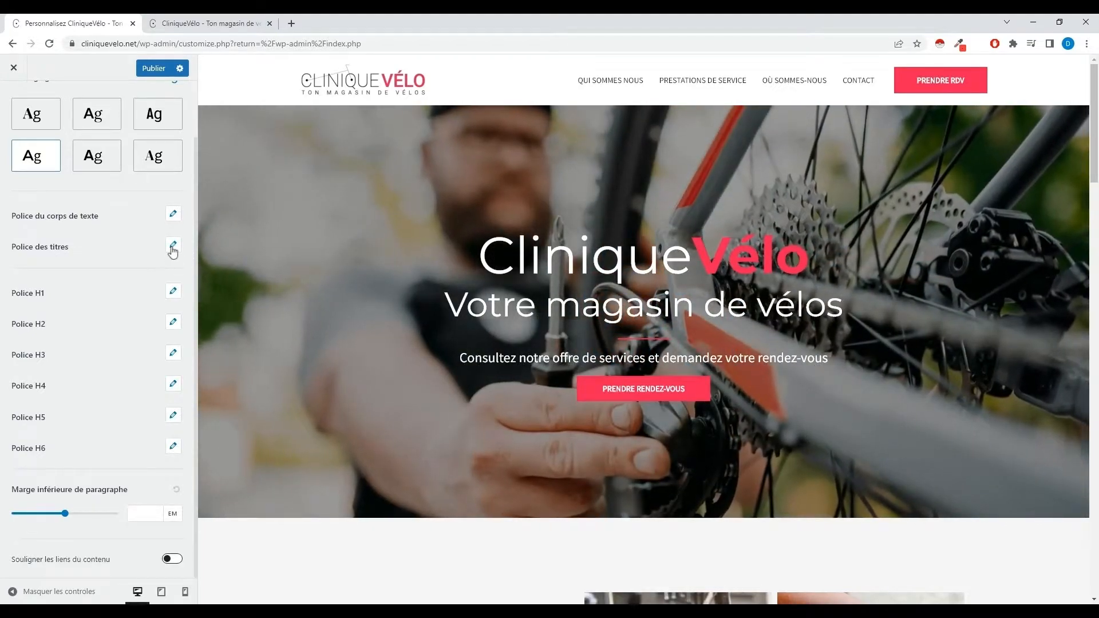
Try Overlock as the heading font family and check the titles in the homepage preview.
click(172, 247)
click(122, 295)
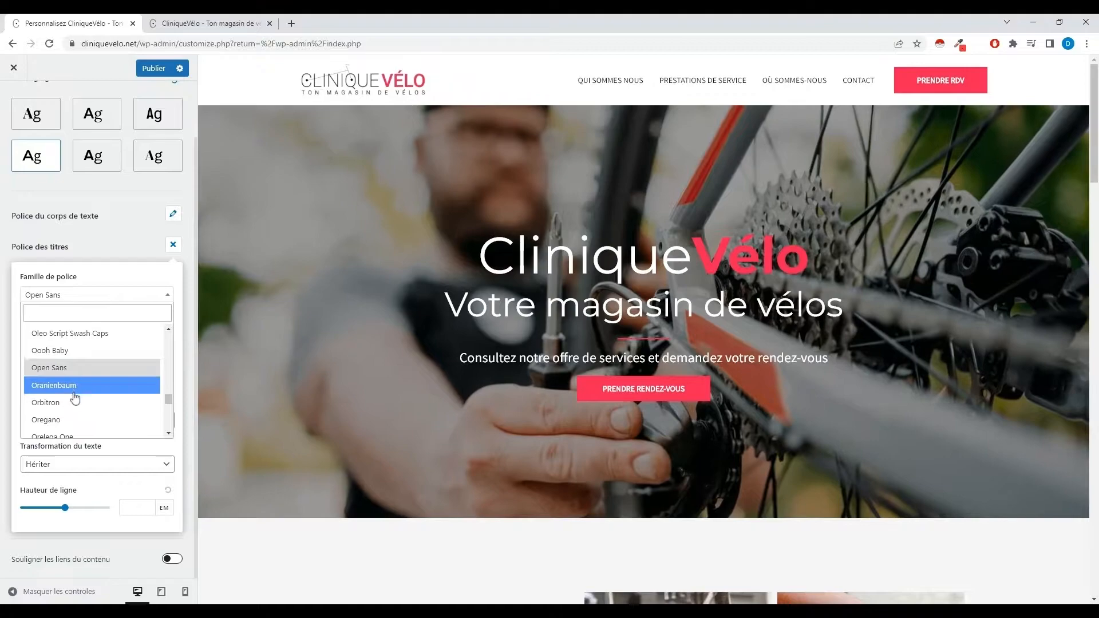
scroll(74, 389, down, 2)
scroll(77, 397, down, 1)
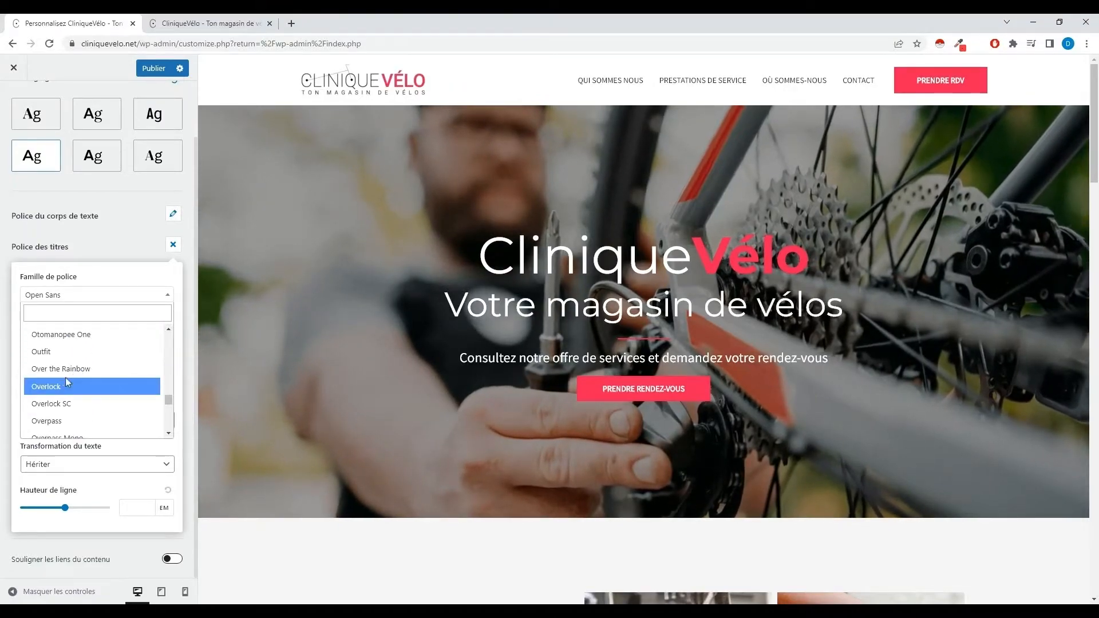
click(63, 385)
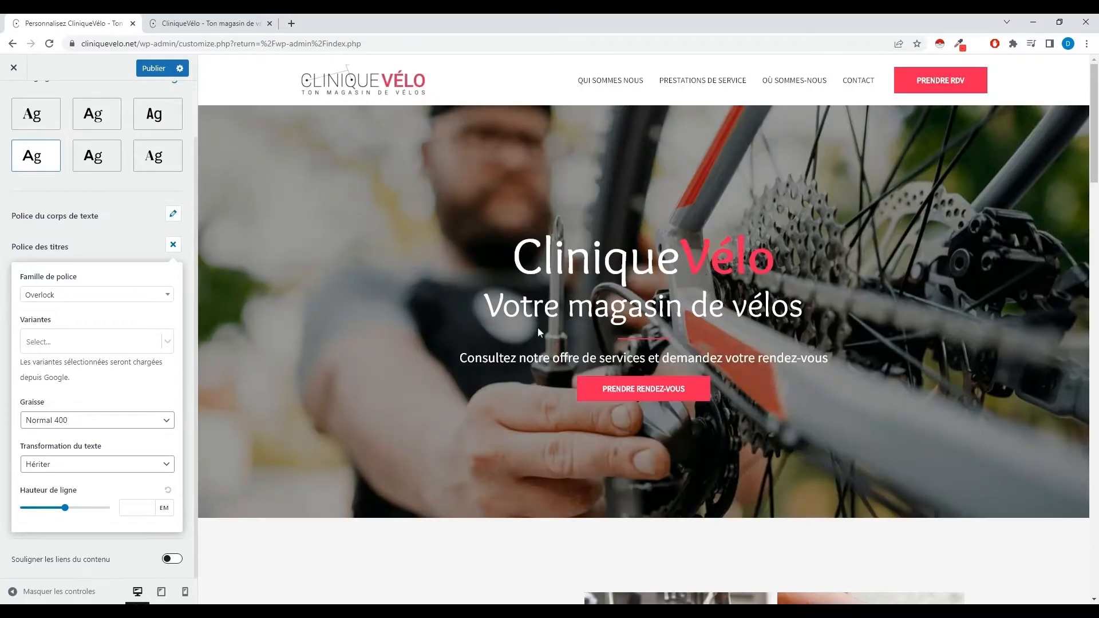
scroll(538, 327, down, 6)
scroll(538, 333, down, 1)
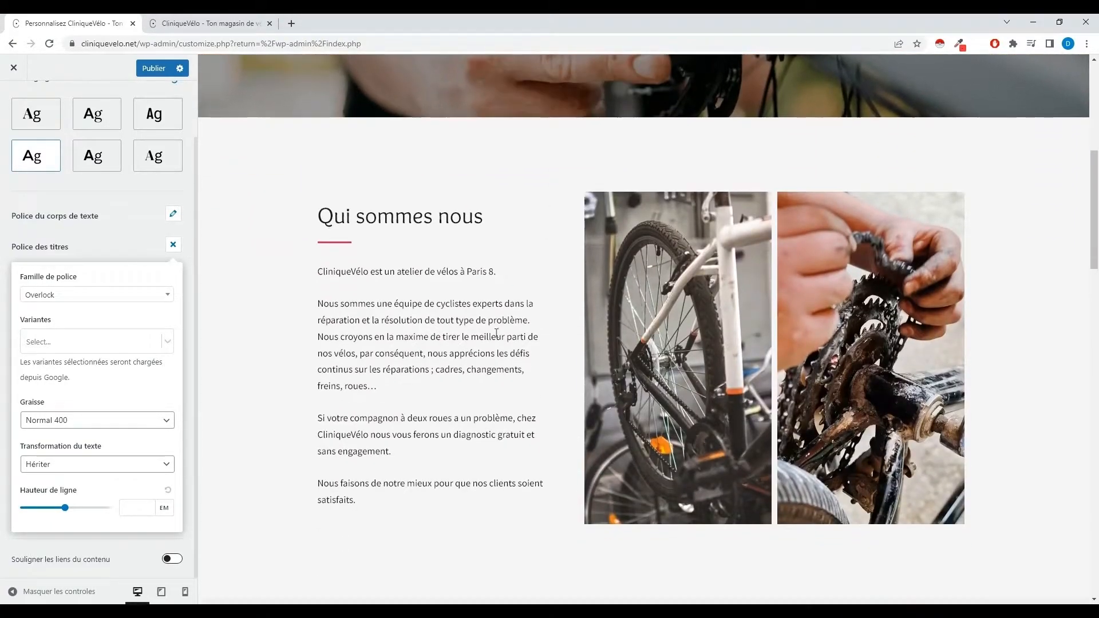
Set the font family of the headings to Jost and close the heading font settings.
click(99, 295)
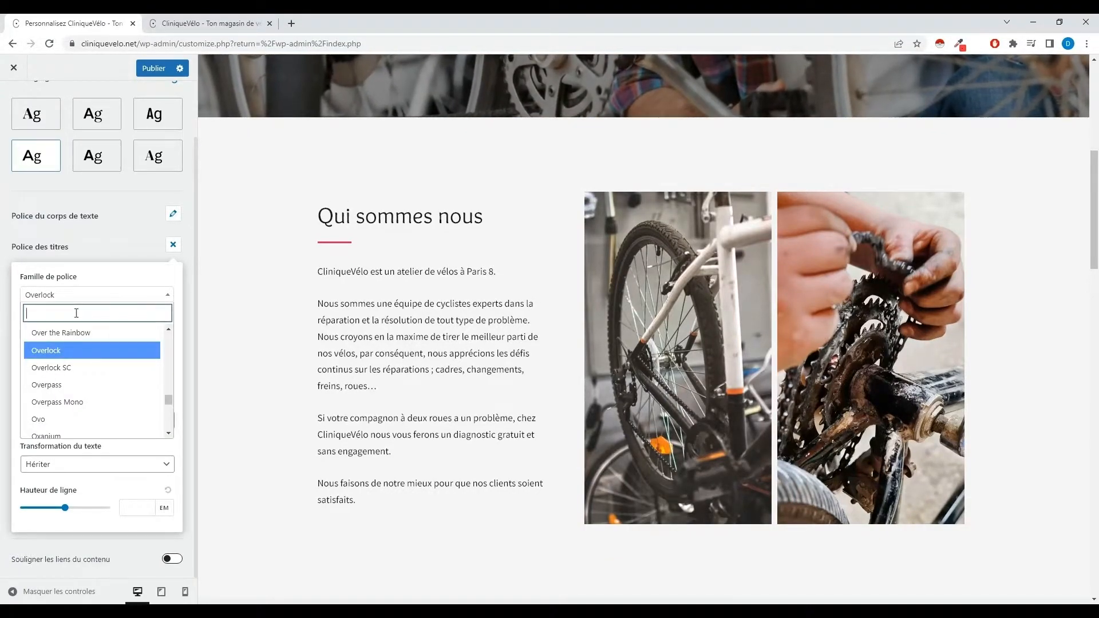
text(jost)
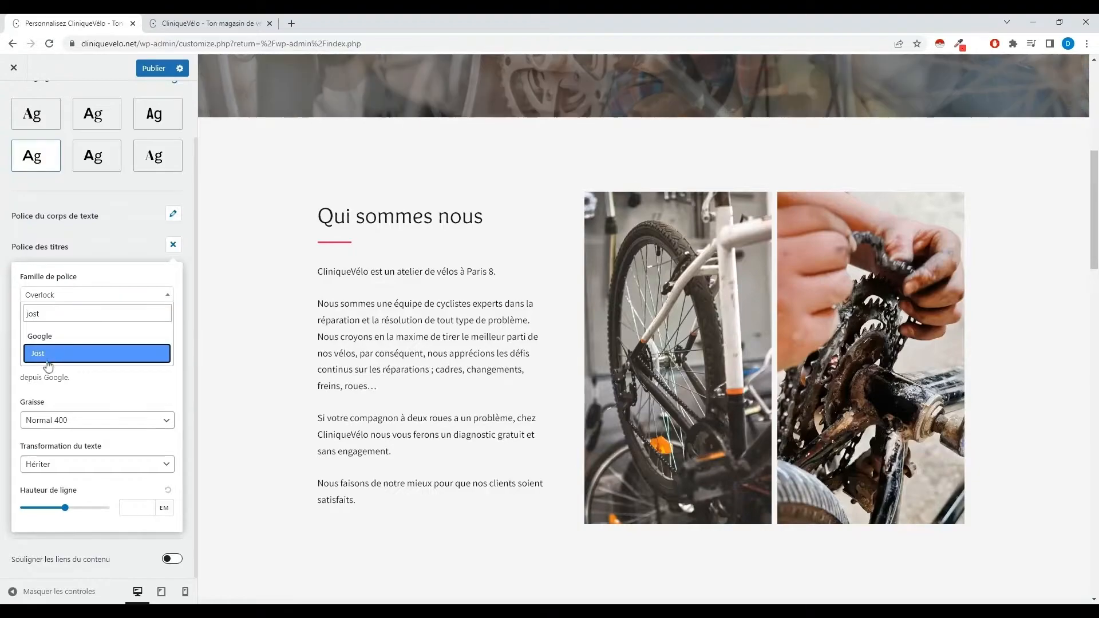
click(48, 359)
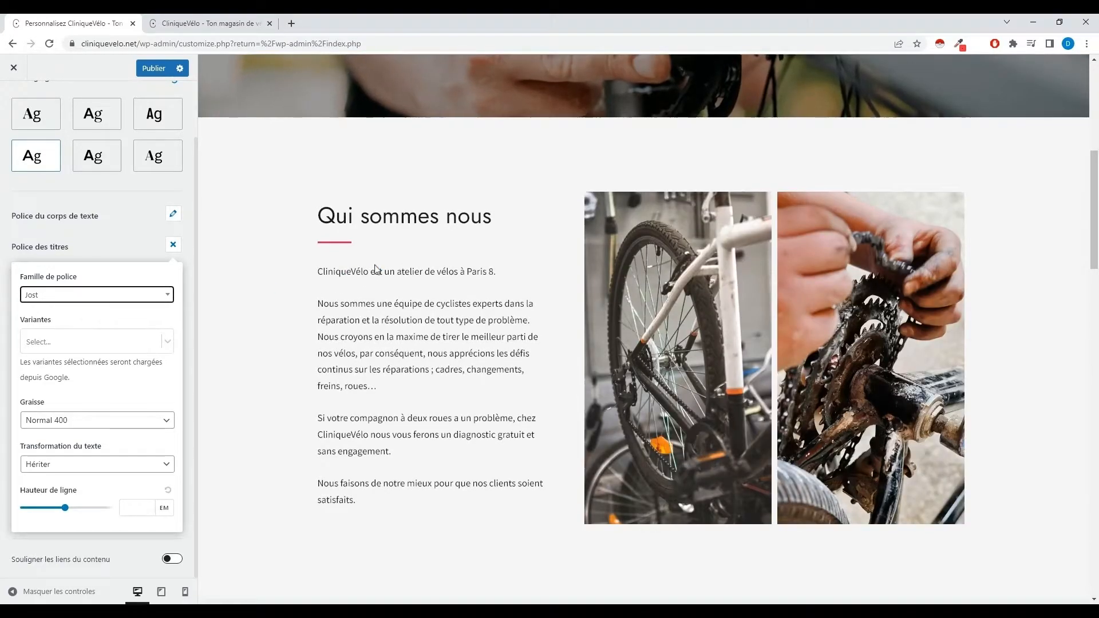
click(173, 244)
Set the font family of the body text to Roboto and close the body font settings.
click(174, 215)
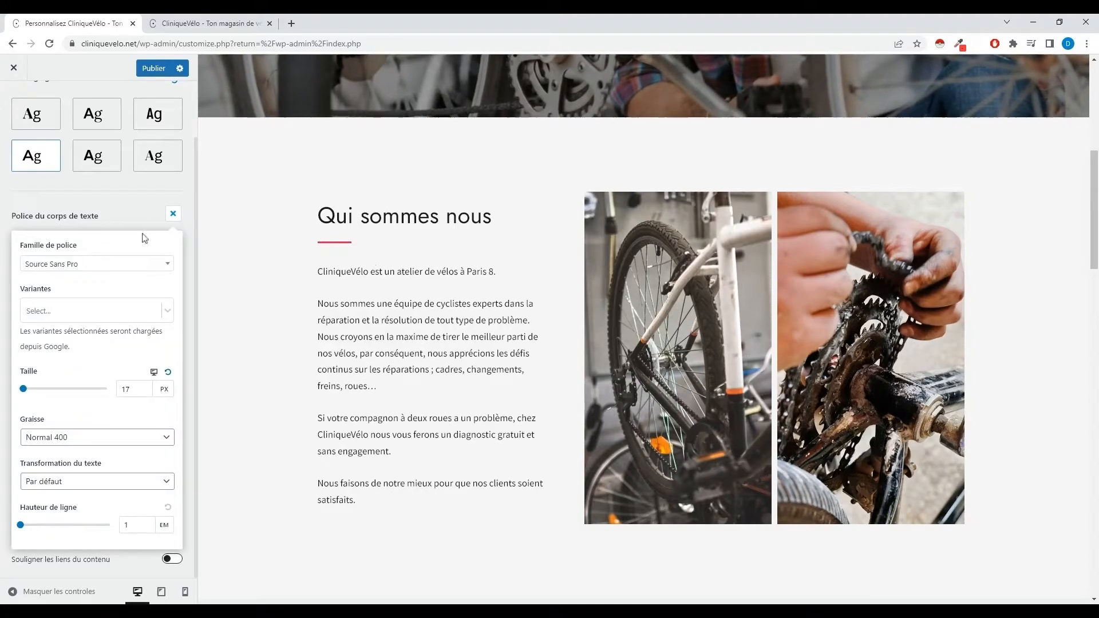
click(115, 264)
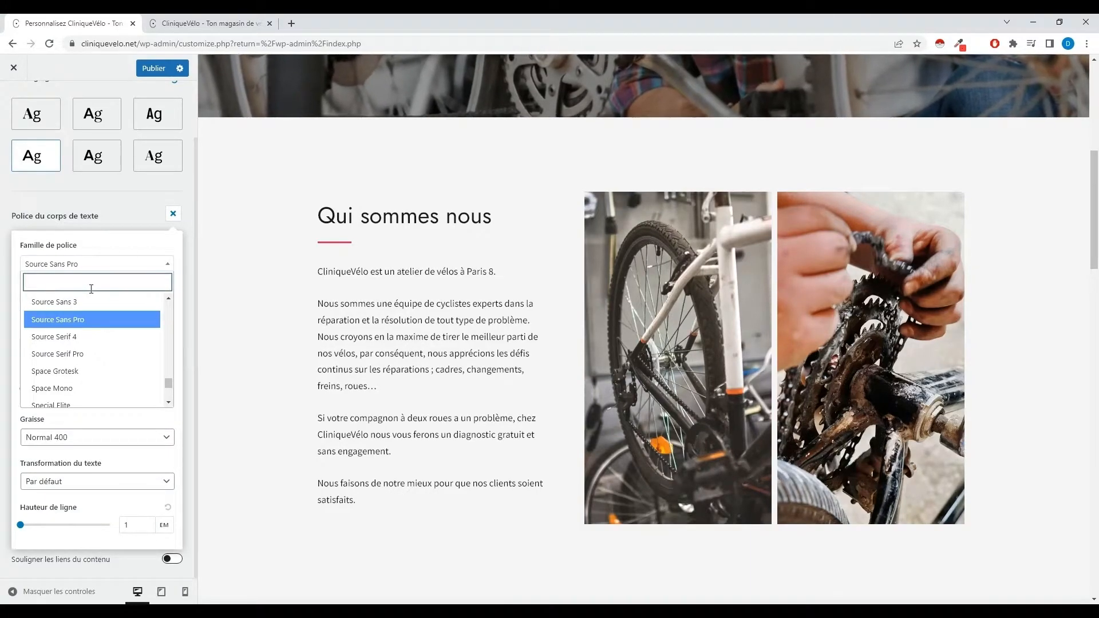
text(rob)
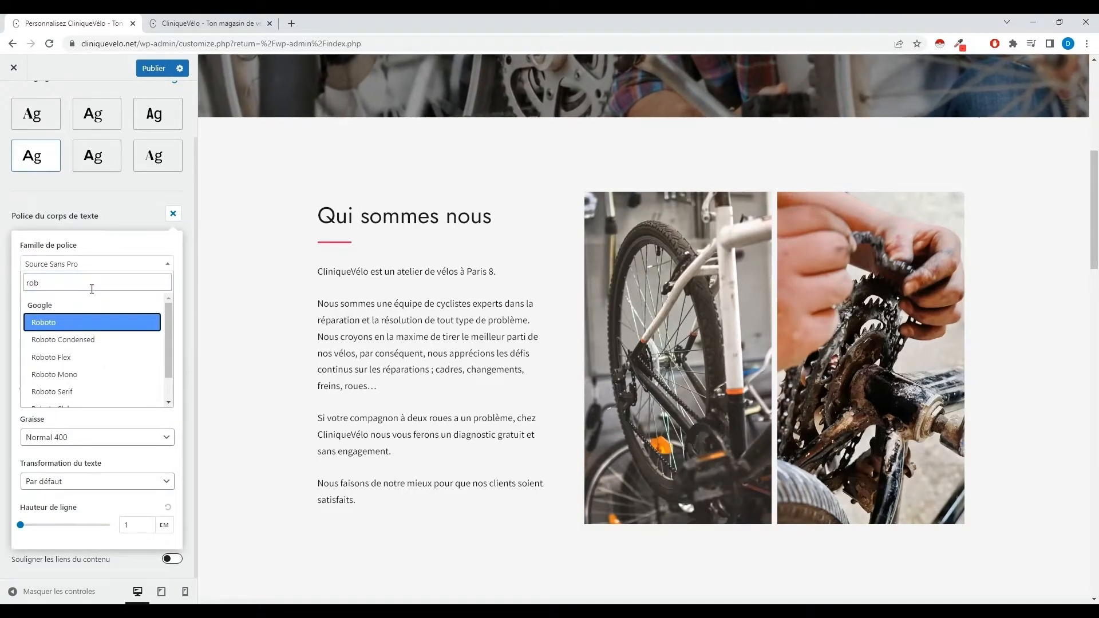
click(83, 320)
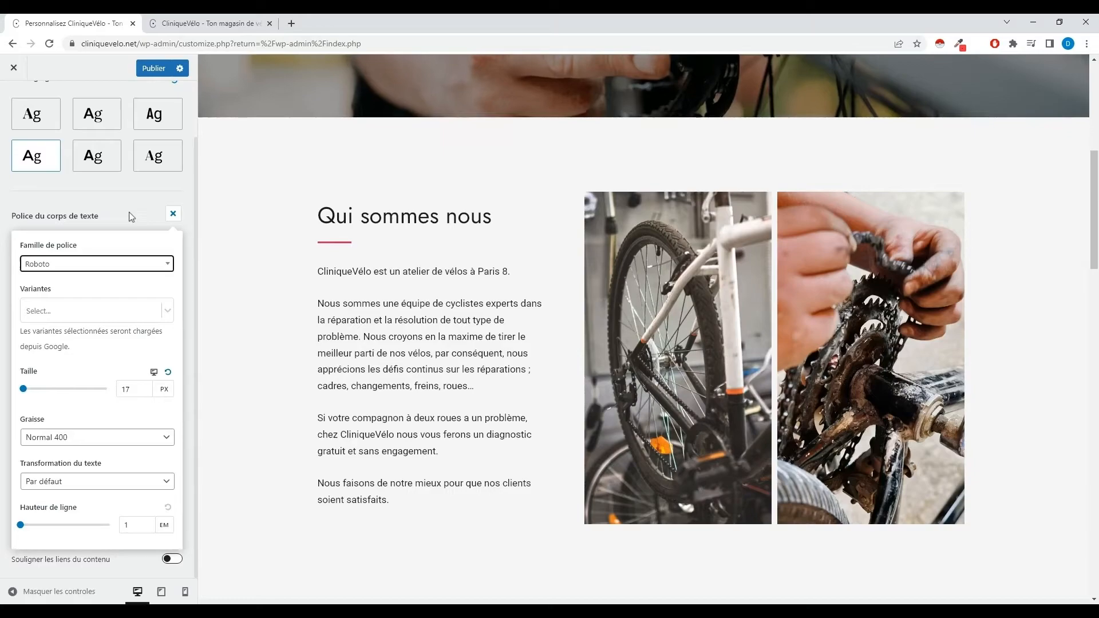
click(131, 216)
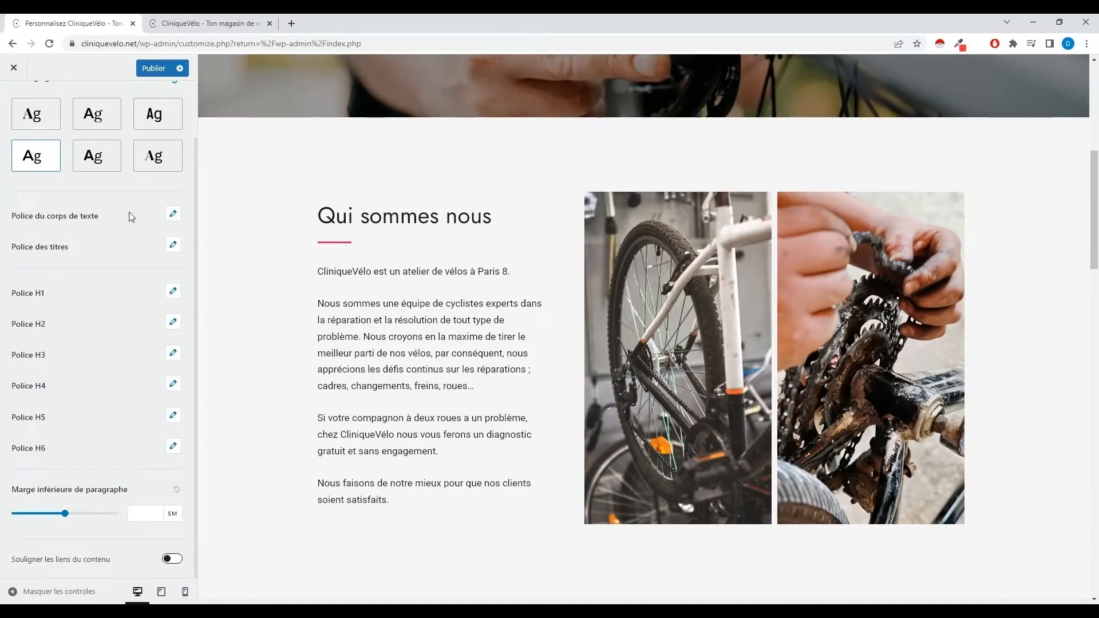
Search the web for "google fonts" in a new browser tab, open the Google Fonts site and browse its font families.
click(292, 24)
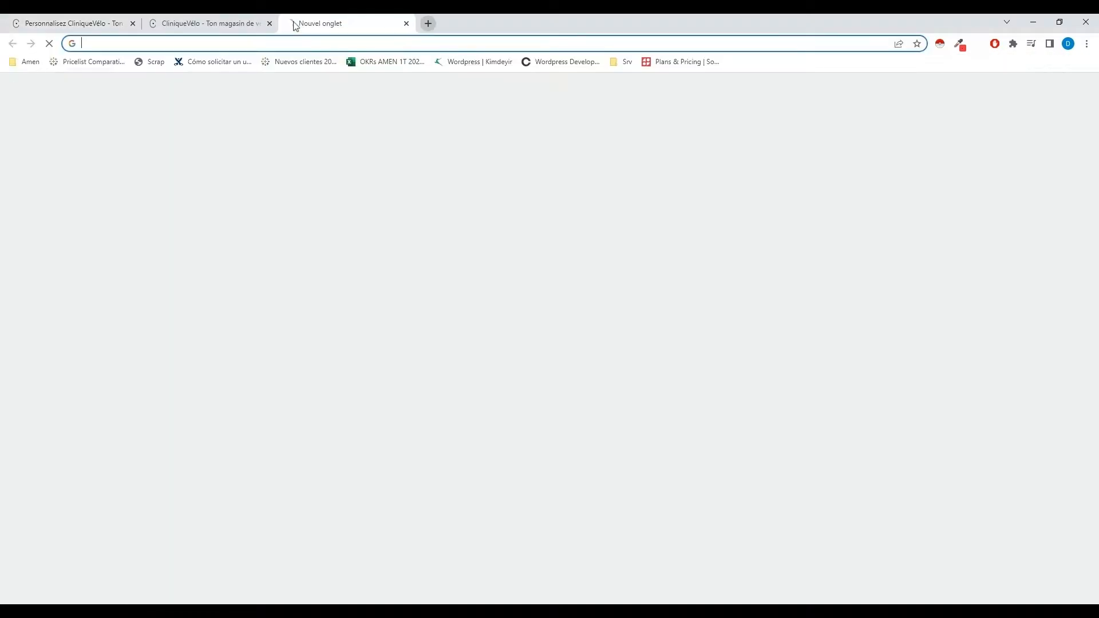
text(google f)
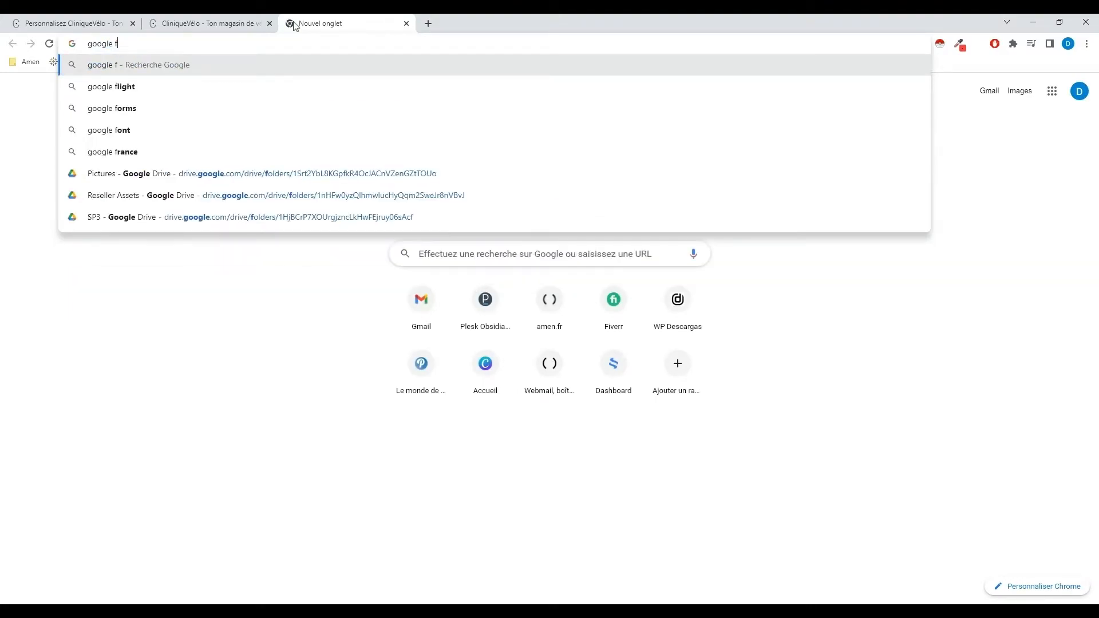
text(onts)
key(Return)
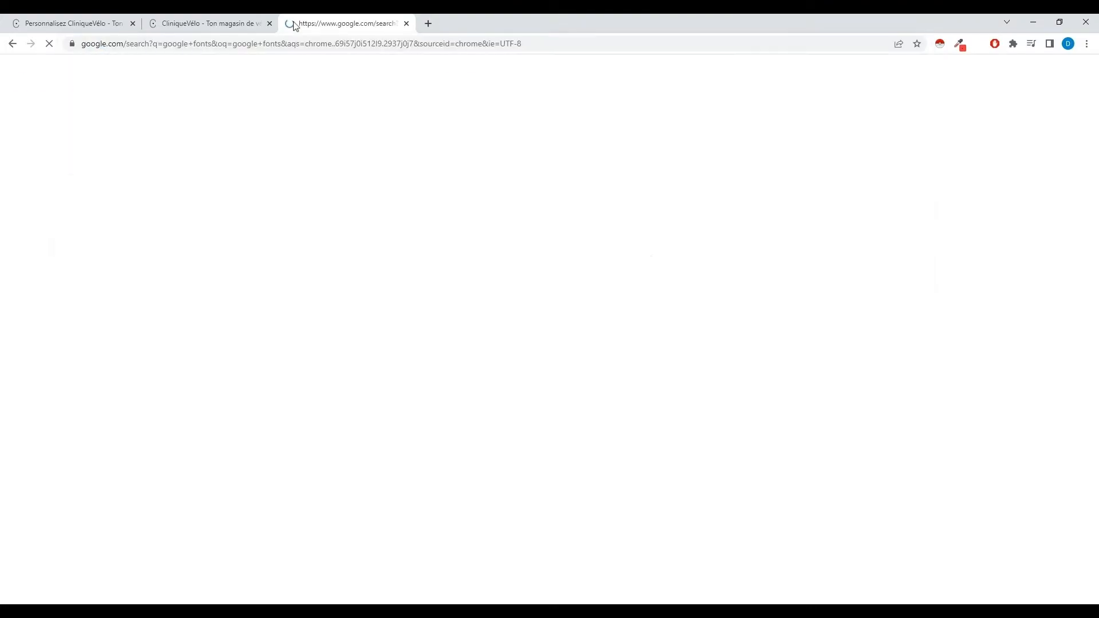
click(218, 184)
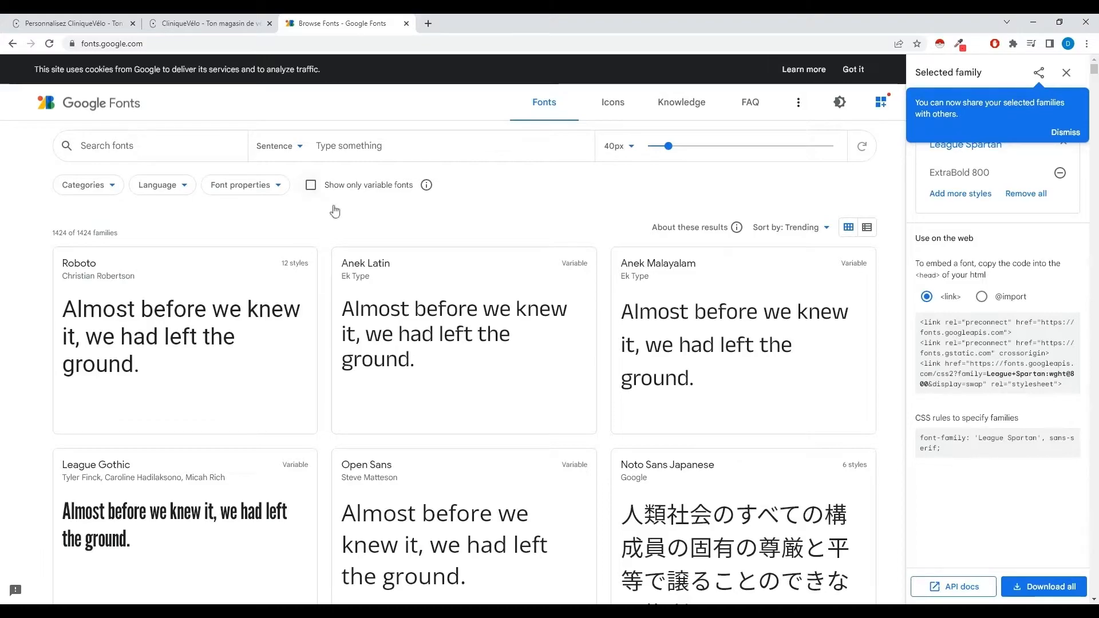
scroll(335, 212, down, 10)
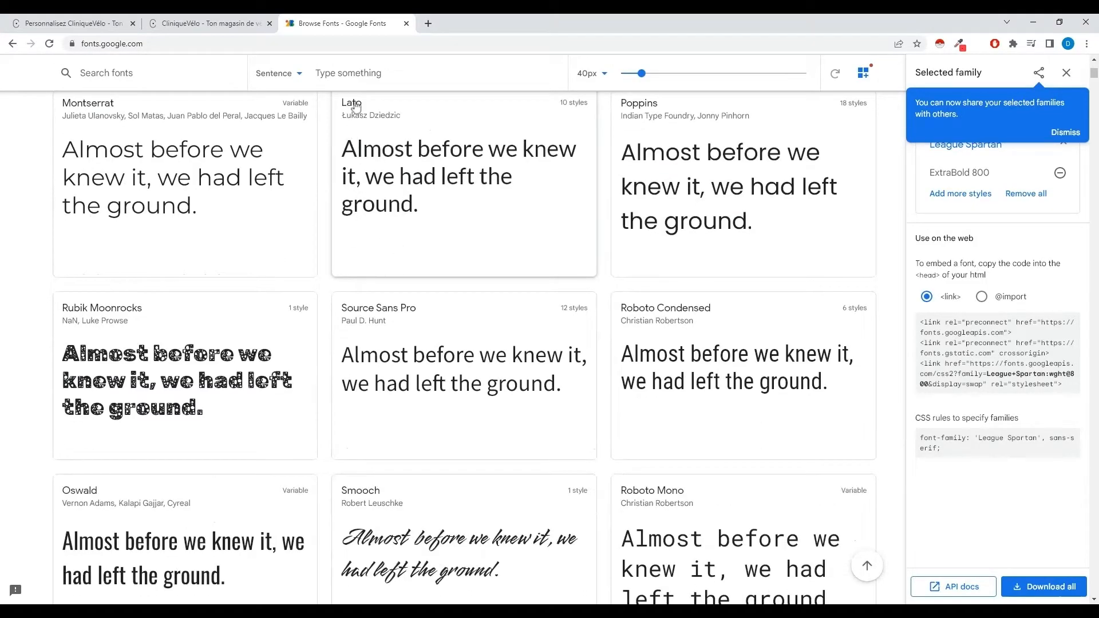
Return to the CliniqueVélo customizer and view the font settings of the body text.
click(170, 18)
click(69, 23)
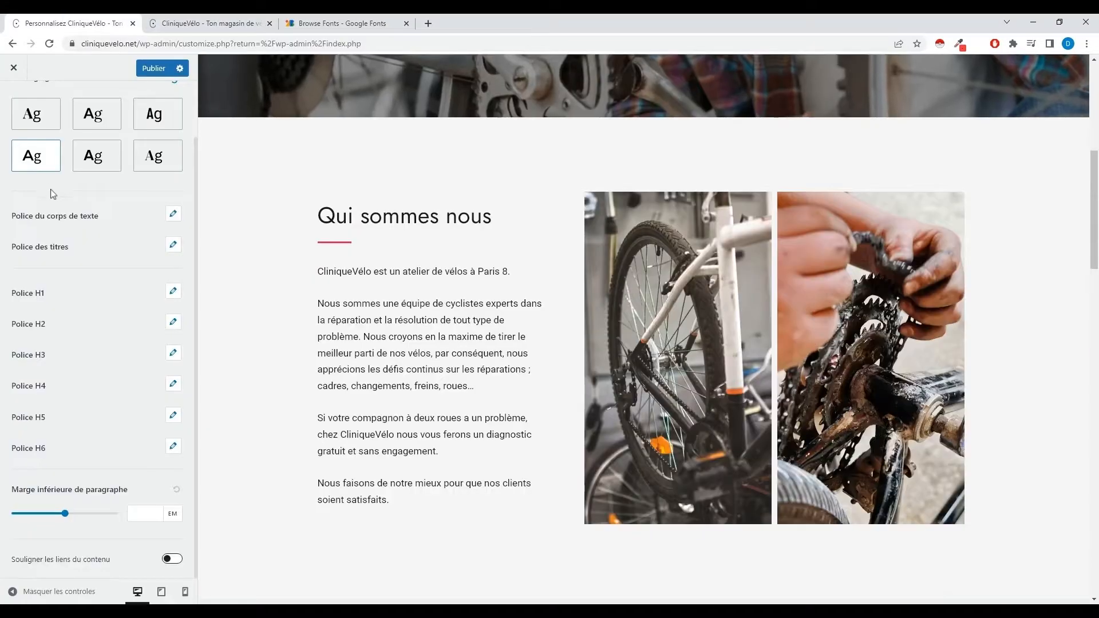
click(172, 214)
click(172, 214)
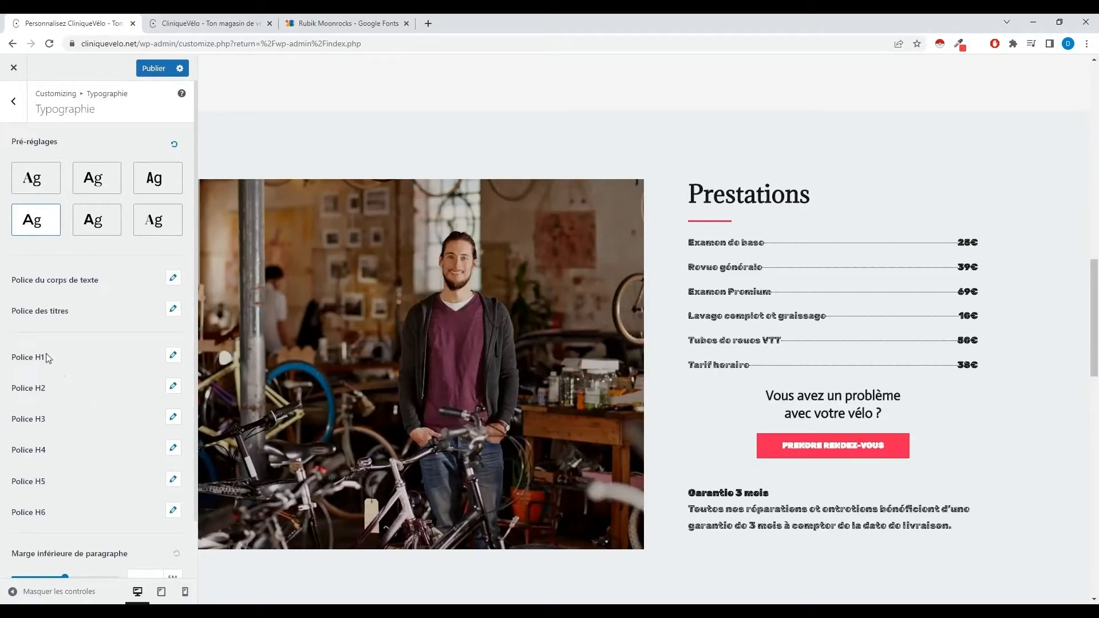
Set the font family of the H1 headings to Allura, check the homepage preview and close the H1 font settings.
scroll(398, 352, up, 16)
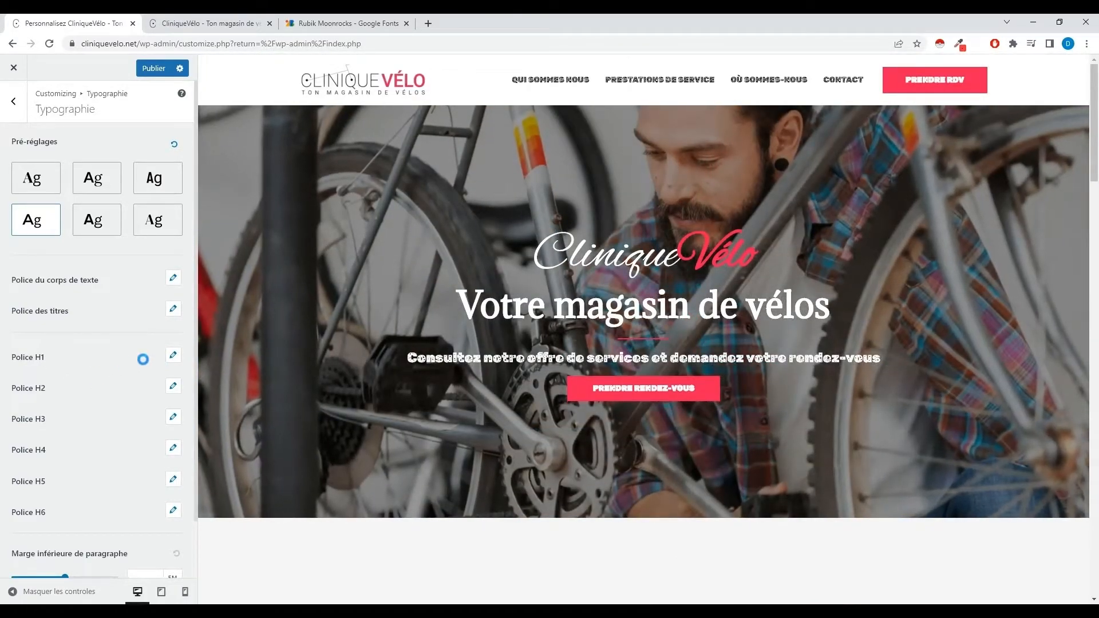
click(173, 358)
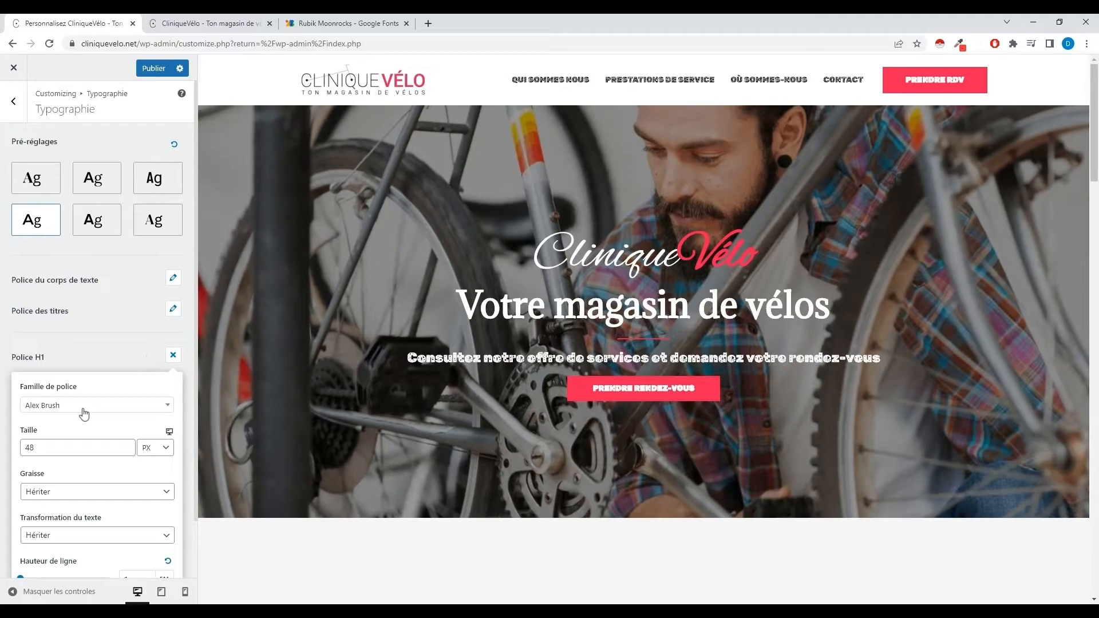
click(86, 405)
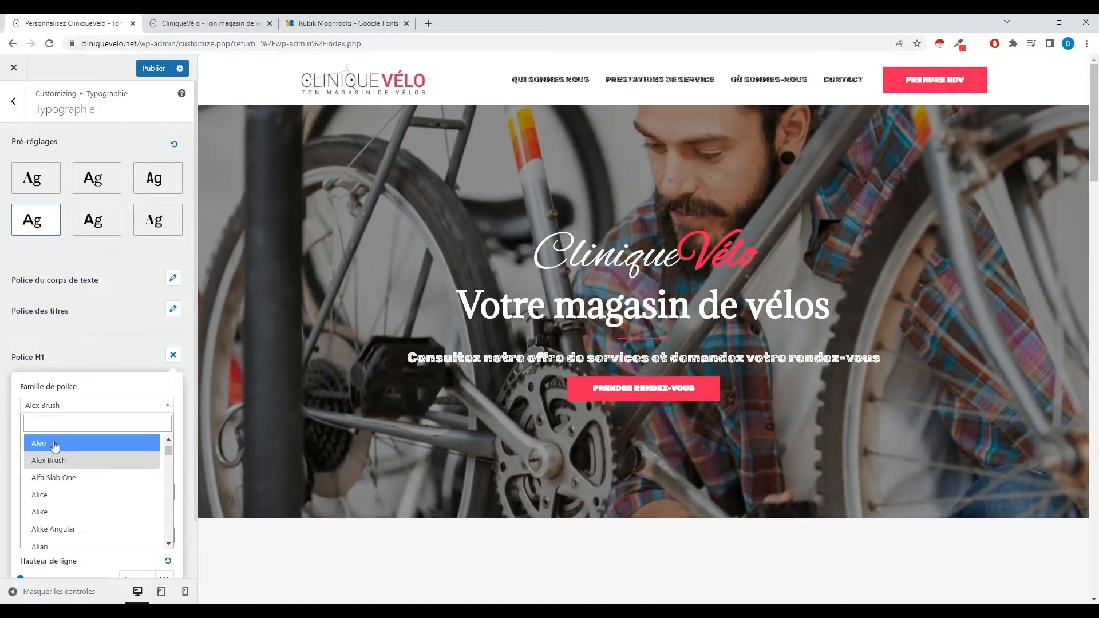
scroll(66, 523, down, 2)
click(68, 501)
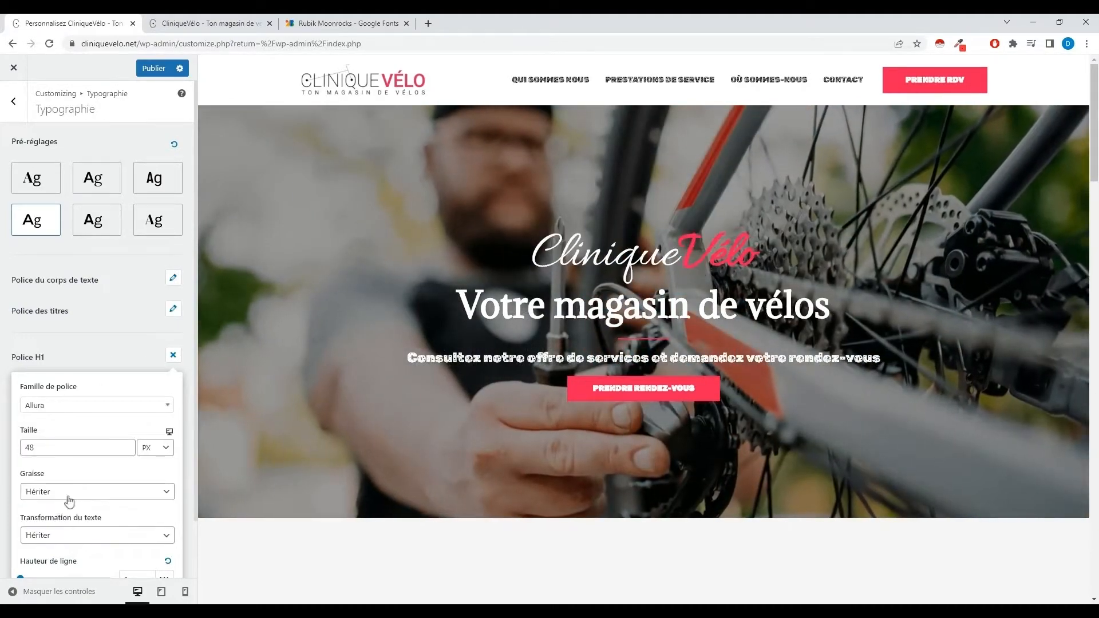
scroll(634, 265, down, 10)
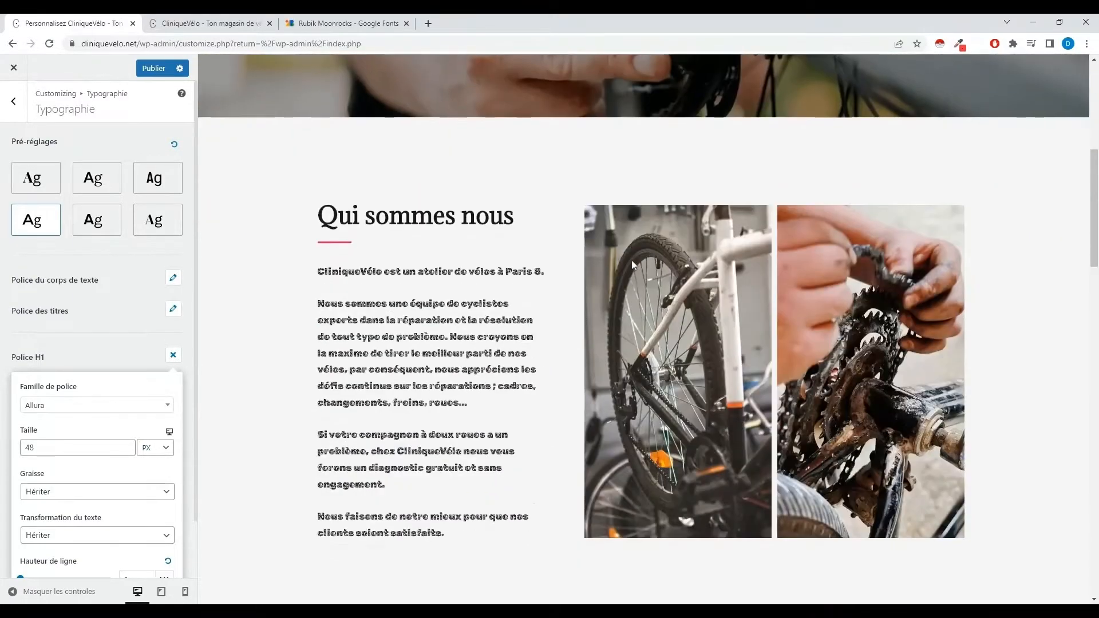
scroll(629, 261, up, 2)
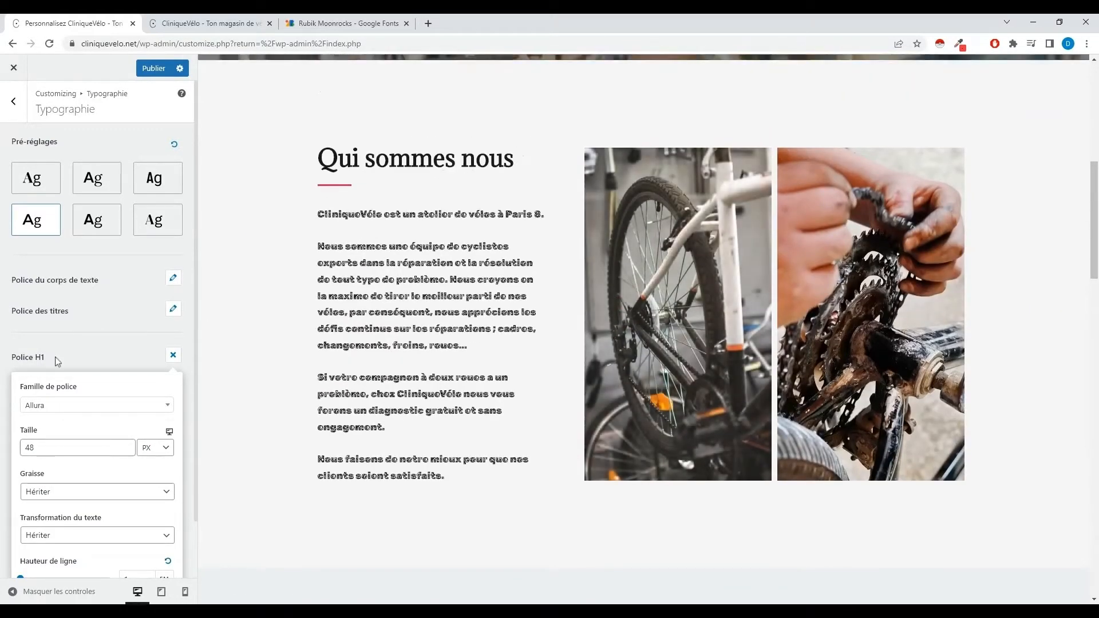
click(153, 370)
Set the font family of the H3 headings to Alike, using the "Prestations" title as reference, and close the H3 font settings.
scroll(458, 356, down, 5)
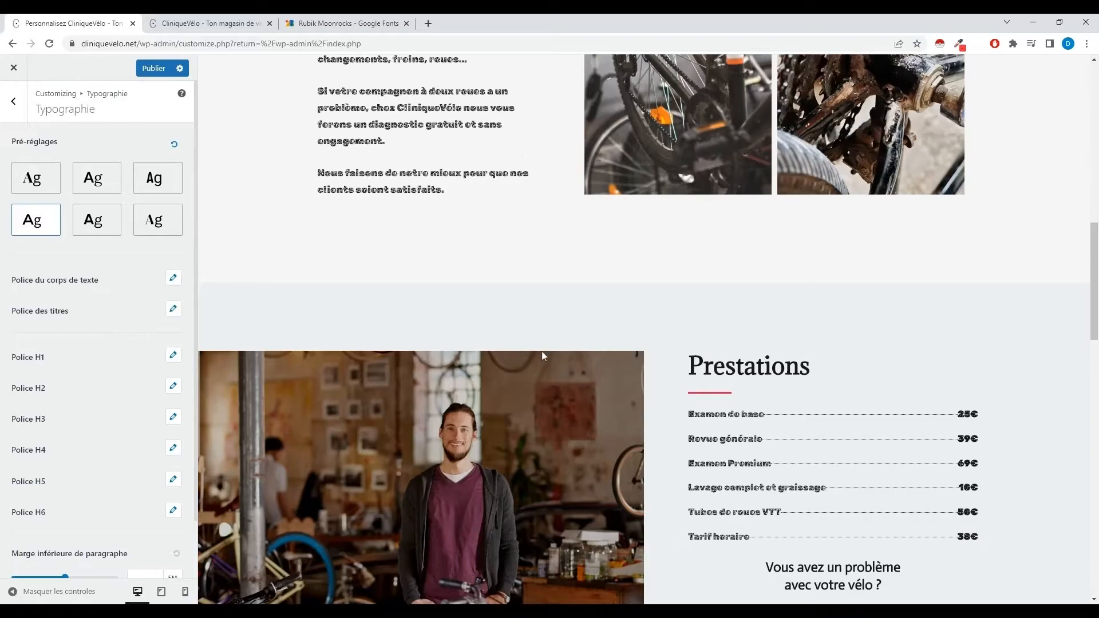
scroll(692, 365, up, 4)
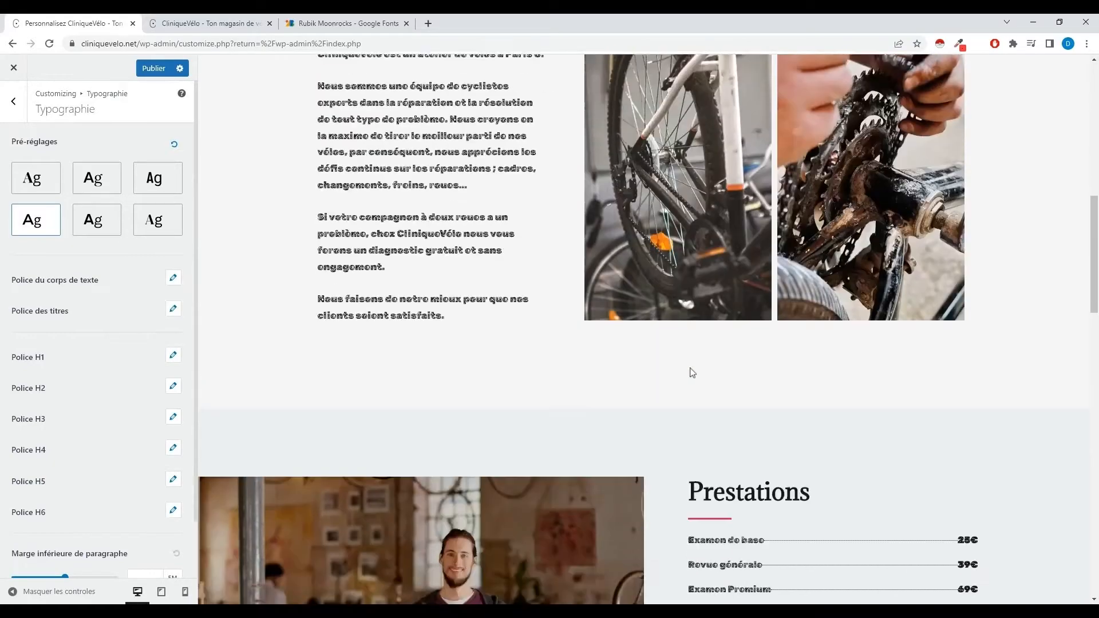
scroll(319, 377, up, 1)
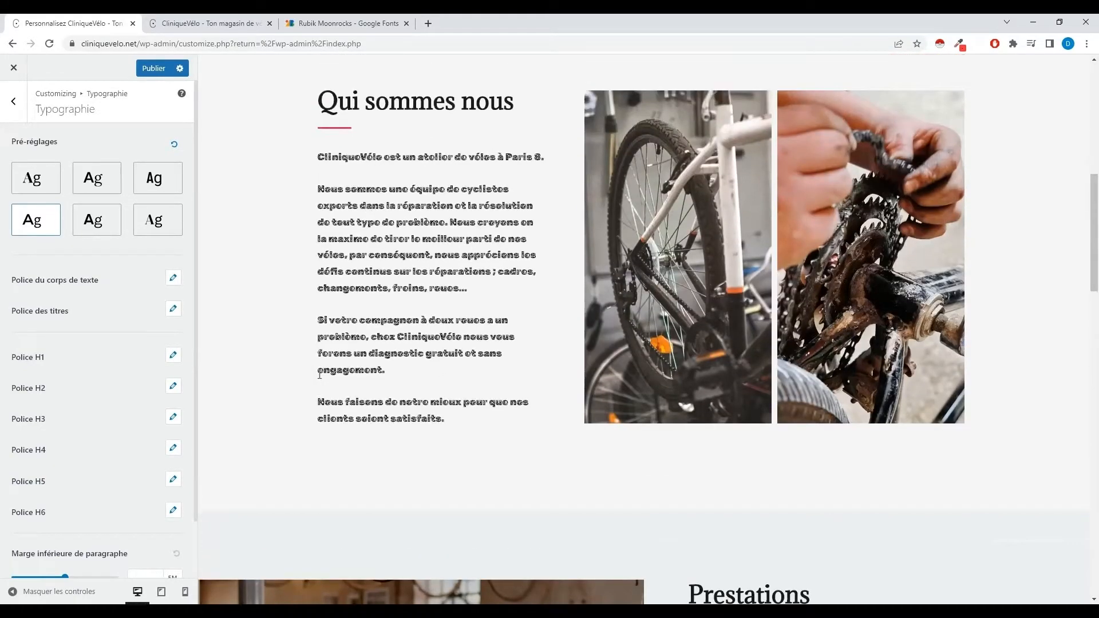
scroll(610, 427, down, 3)
drag(689, 423, 817, 425)
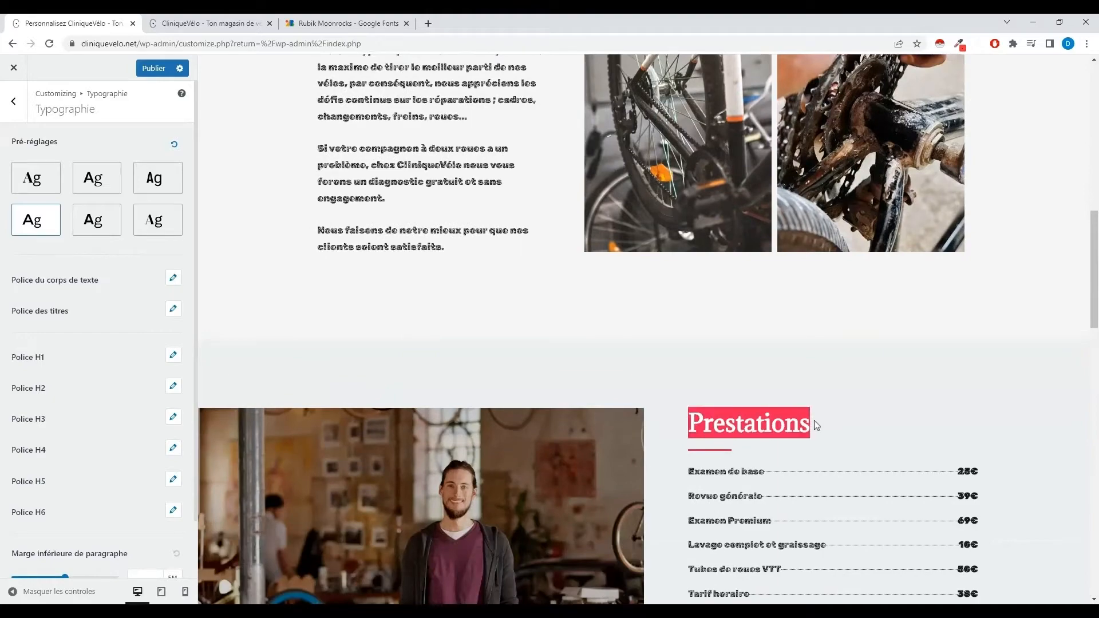
click(173, 418)
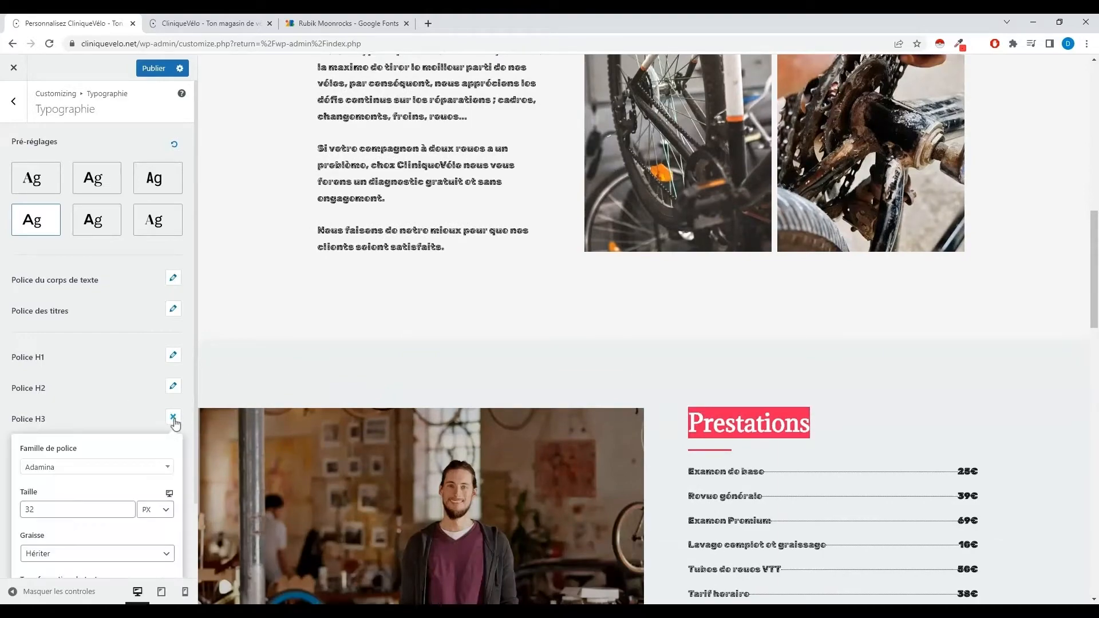
click(101, 467)
scroll(69, 426, down, 4)
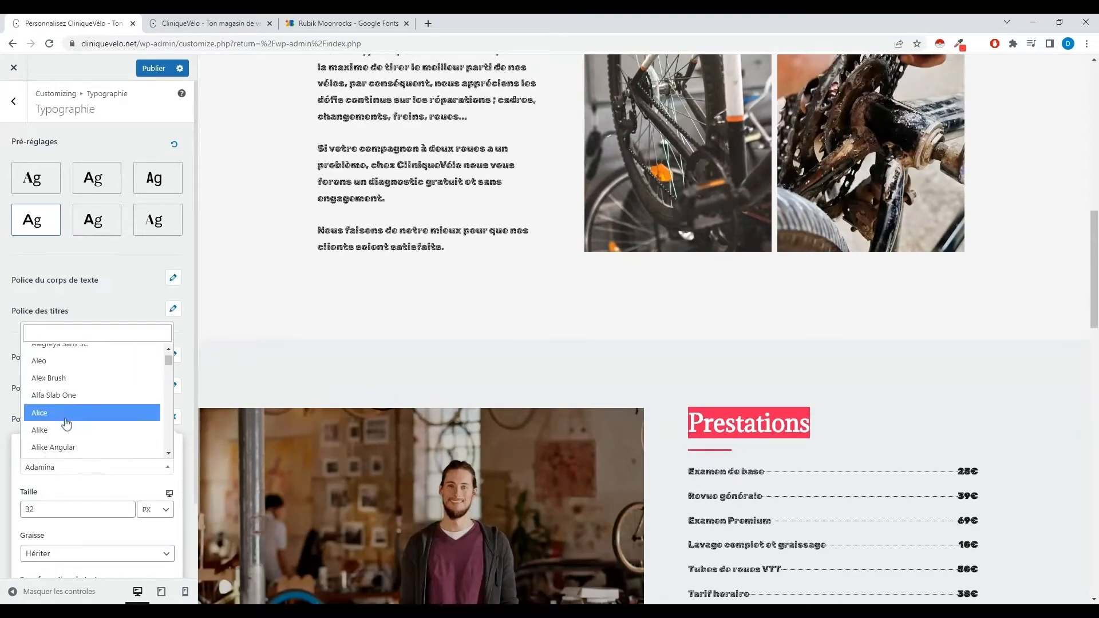
click(48, 435)
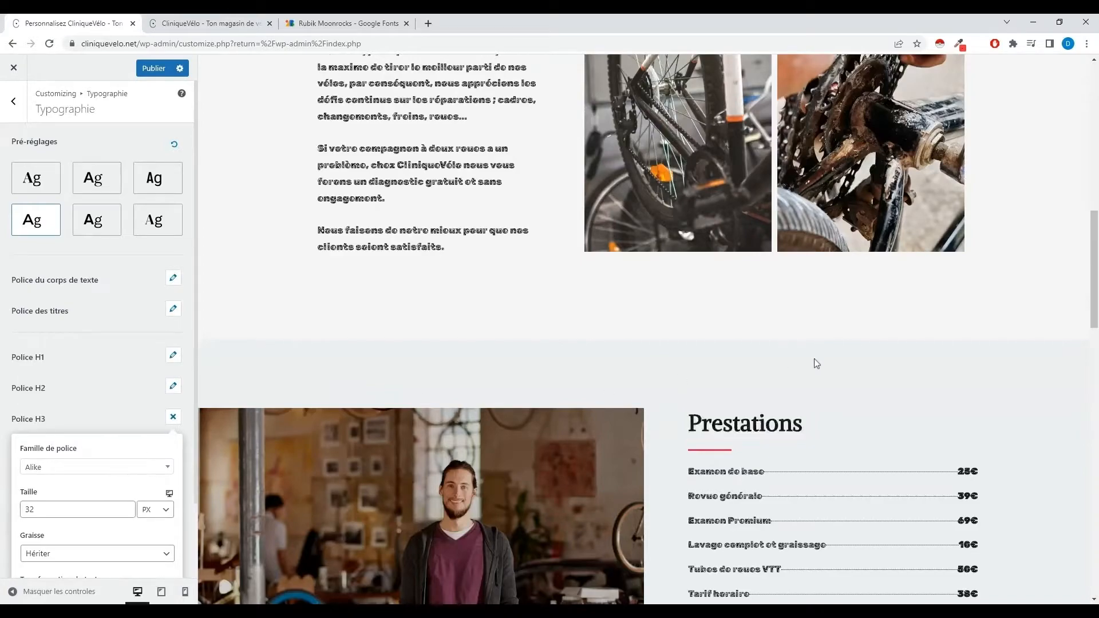
scroll(595, 409, down, 4)
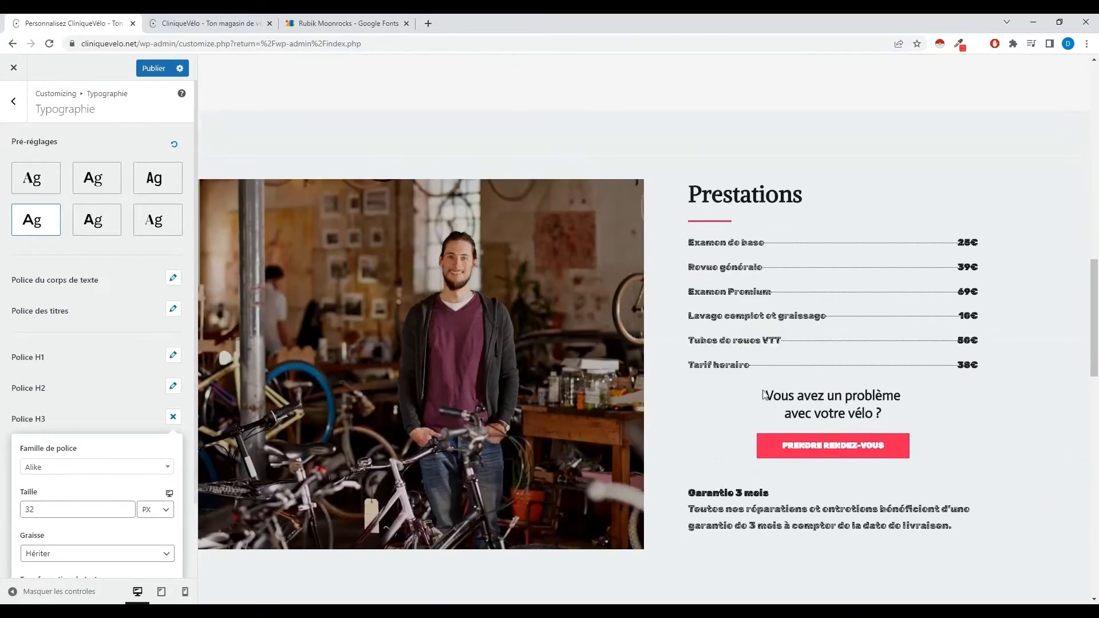
drag(764, 394, 903, 422)
click(904, 423)
click(173, 417)
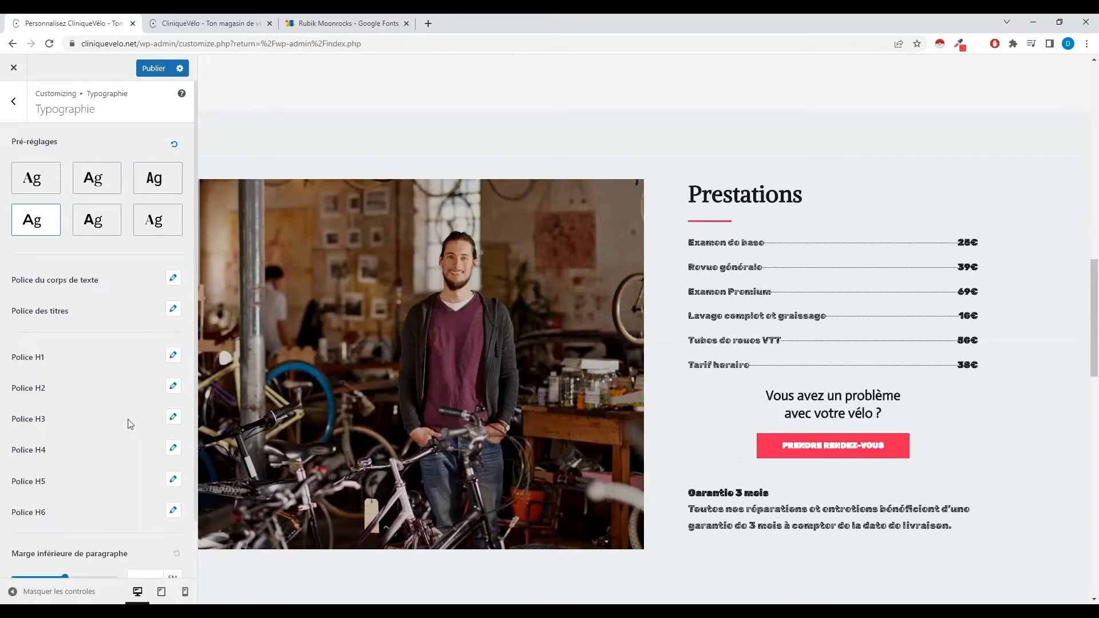
Set the font family of the H4 headings to Alumni Sans Inline One and close the H4 font settings.
click(173, 449)
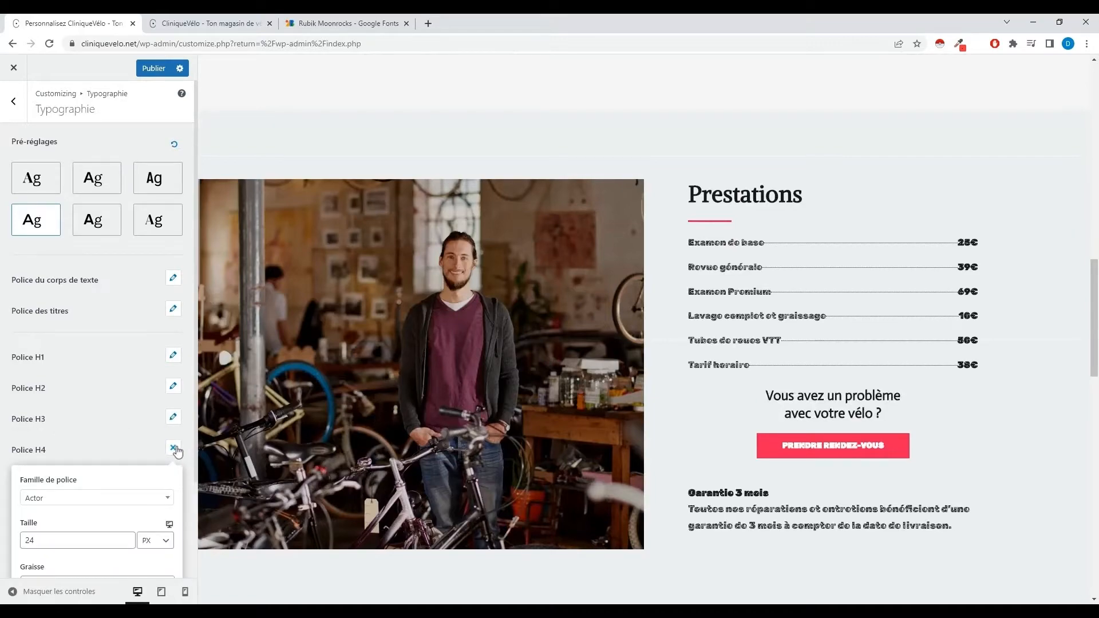
scroll(98, 458, down, 1)
click(92, 442)
scroll(67, 390, down, 10)
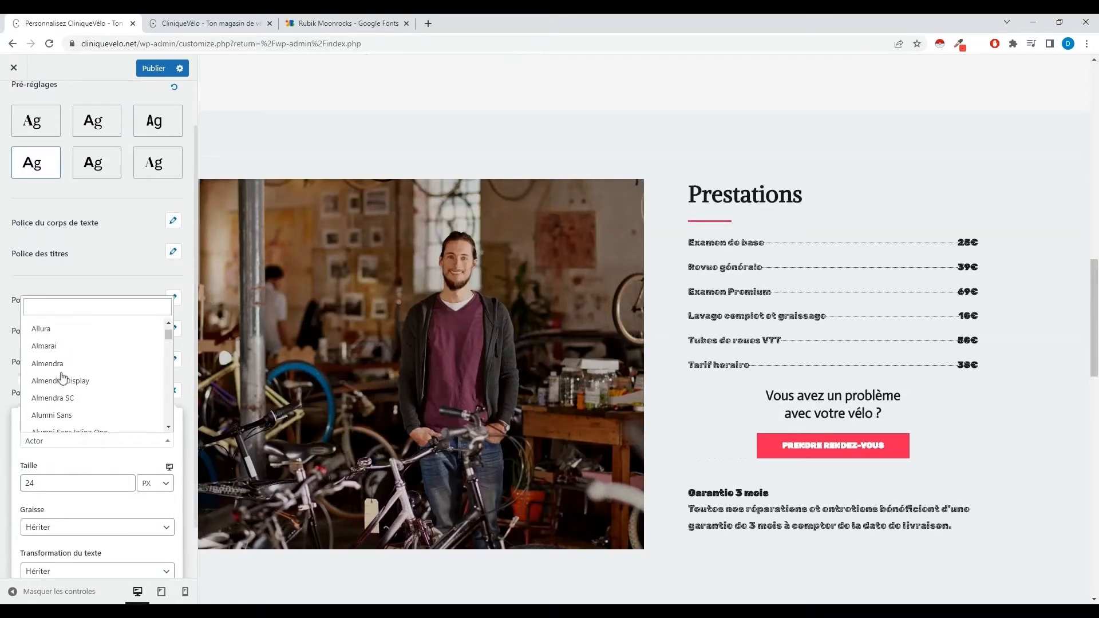
click(67, 403)
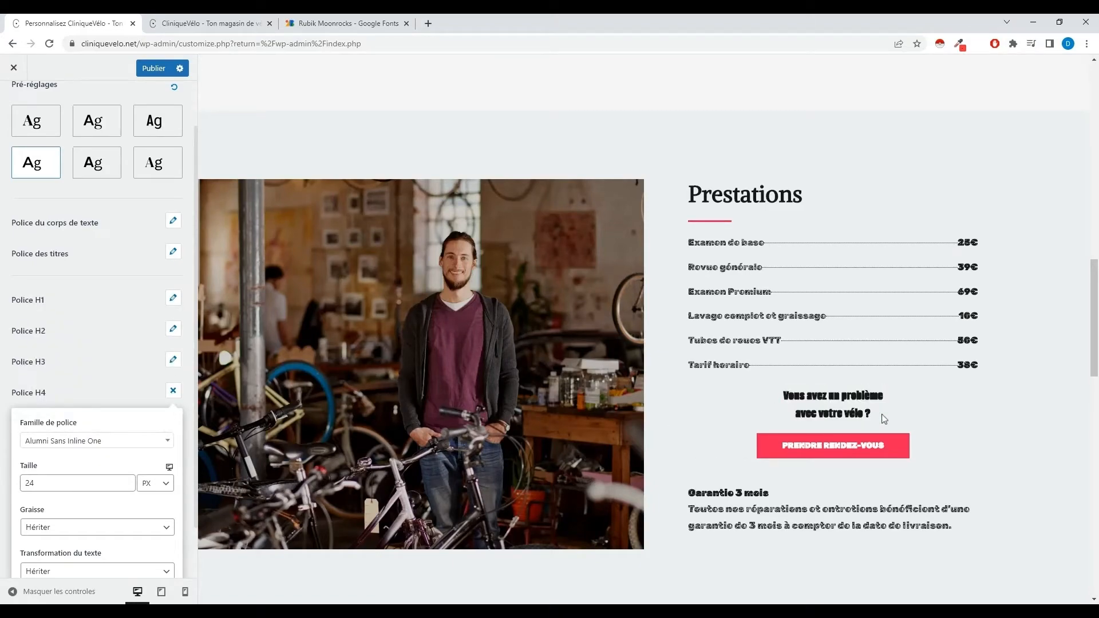
click(42, 353)
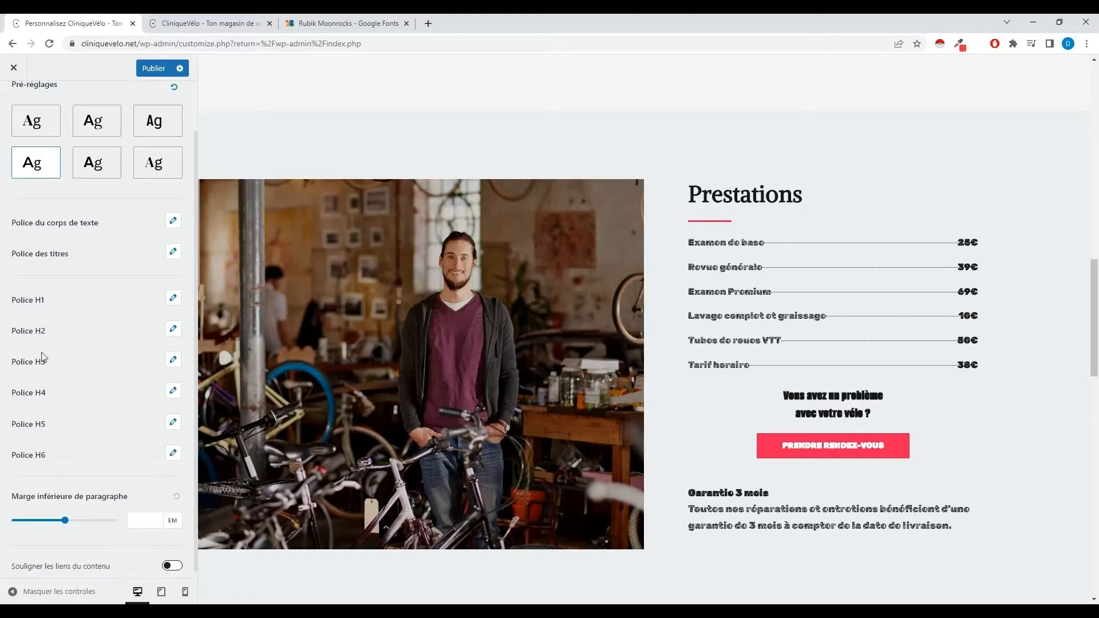
Leave the typography settings and open the global color settings (Couleurs).
scroll(42, 356, down, 1)
scroll(42, 356, up, 2)
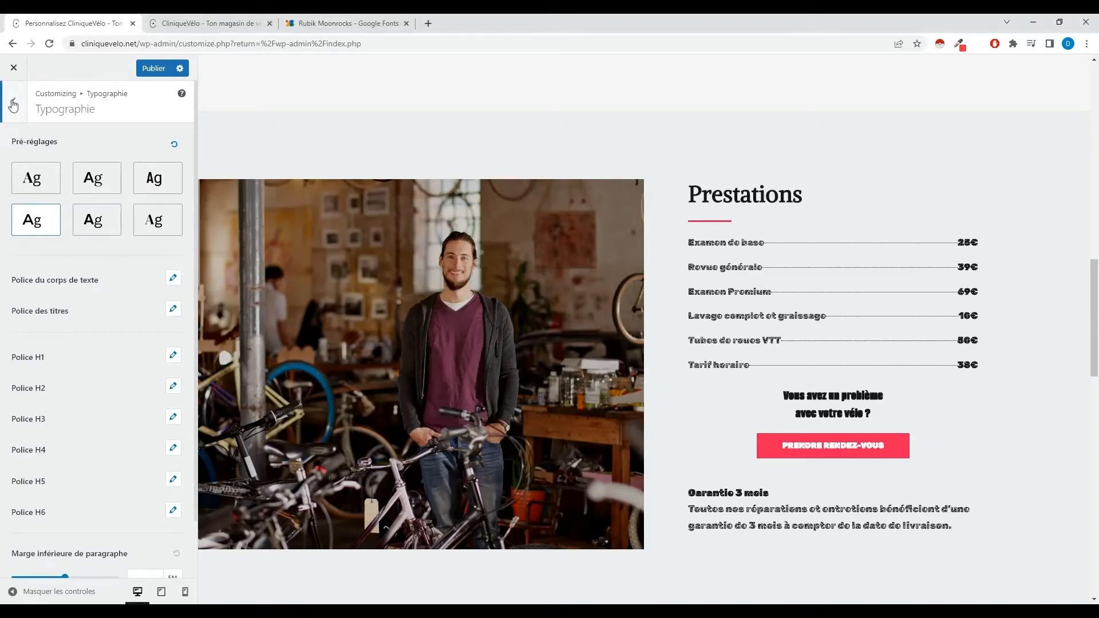
click(13, 105)
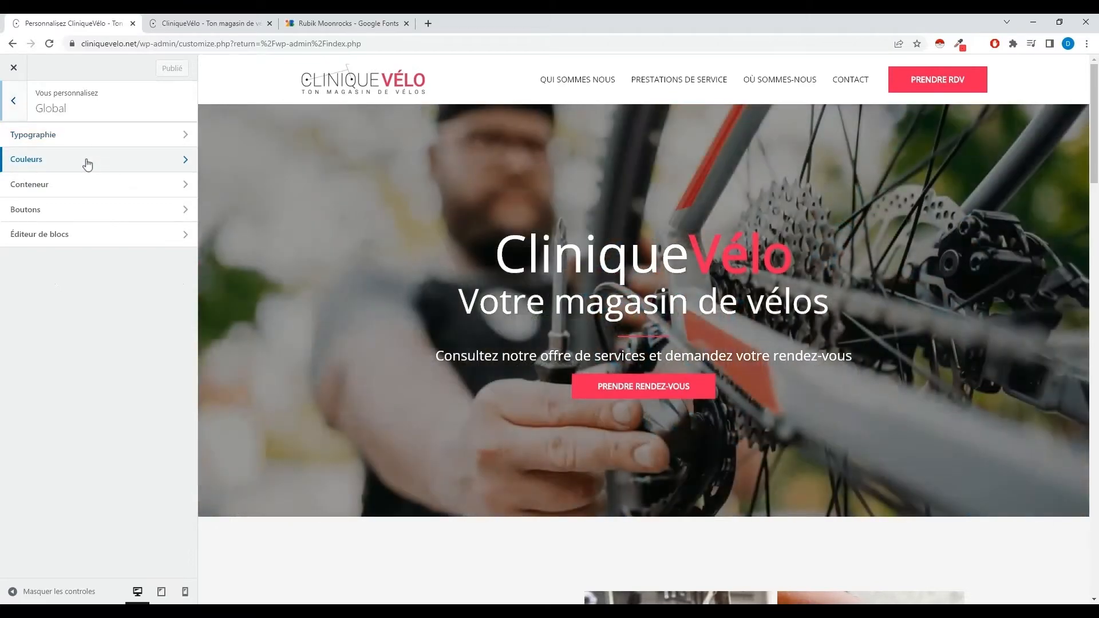
click(86, 163)
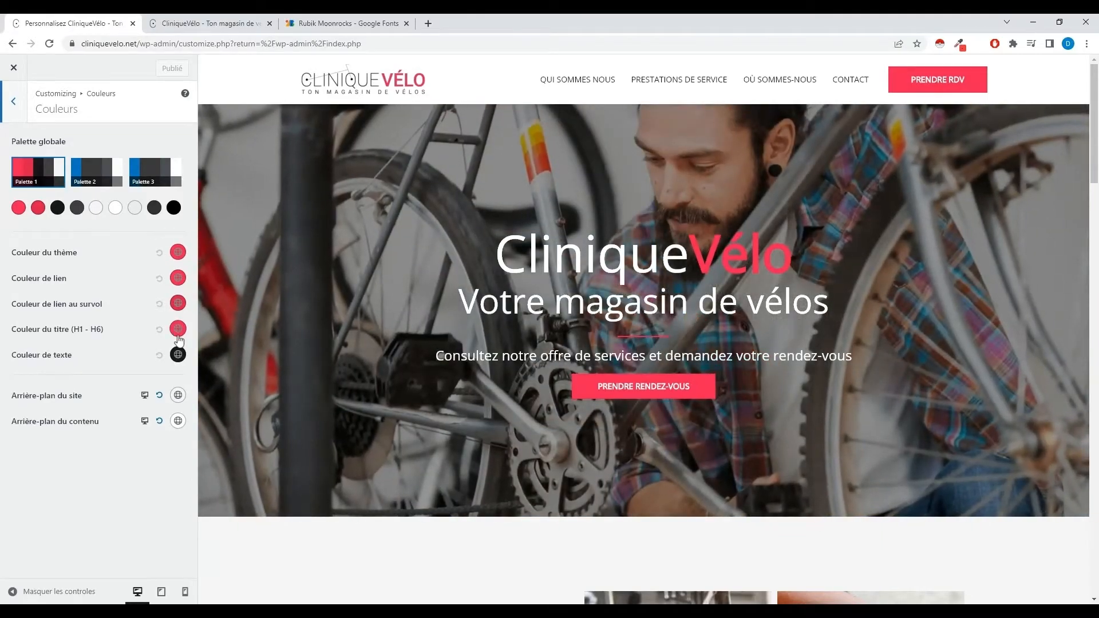
Apply Palette 2 as the site's global color palette and check the page sections in the preview.
scroll(324, 297, down, 3)
scroll(324, 296, down, 10)
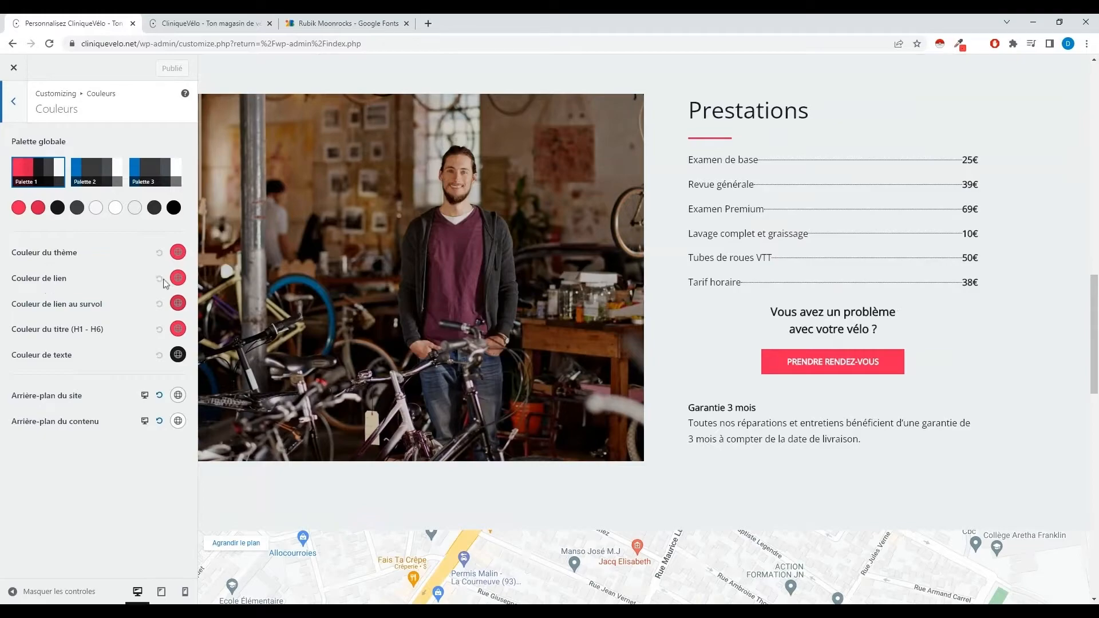
scroll(401, 294, down, 15)
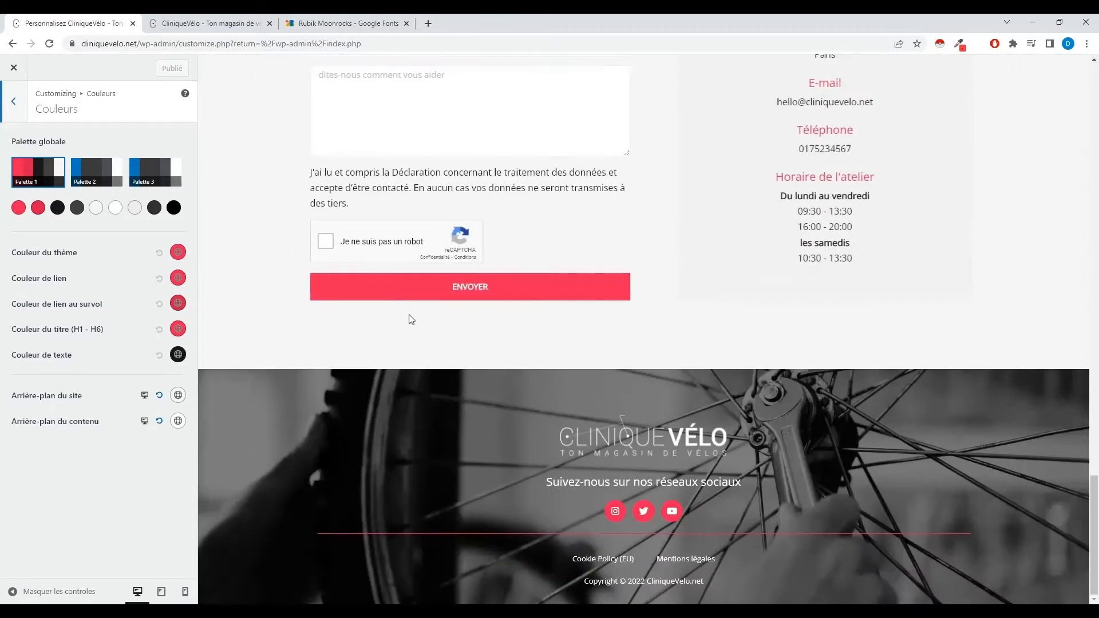
scroll(620, 414, up, 6)
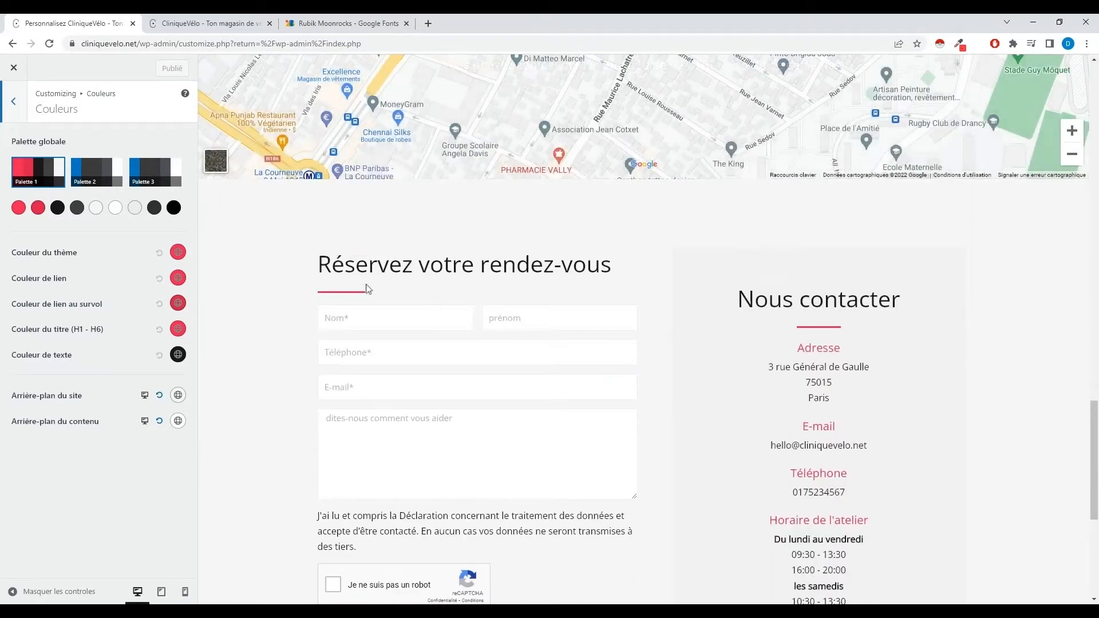
click(87, 171)
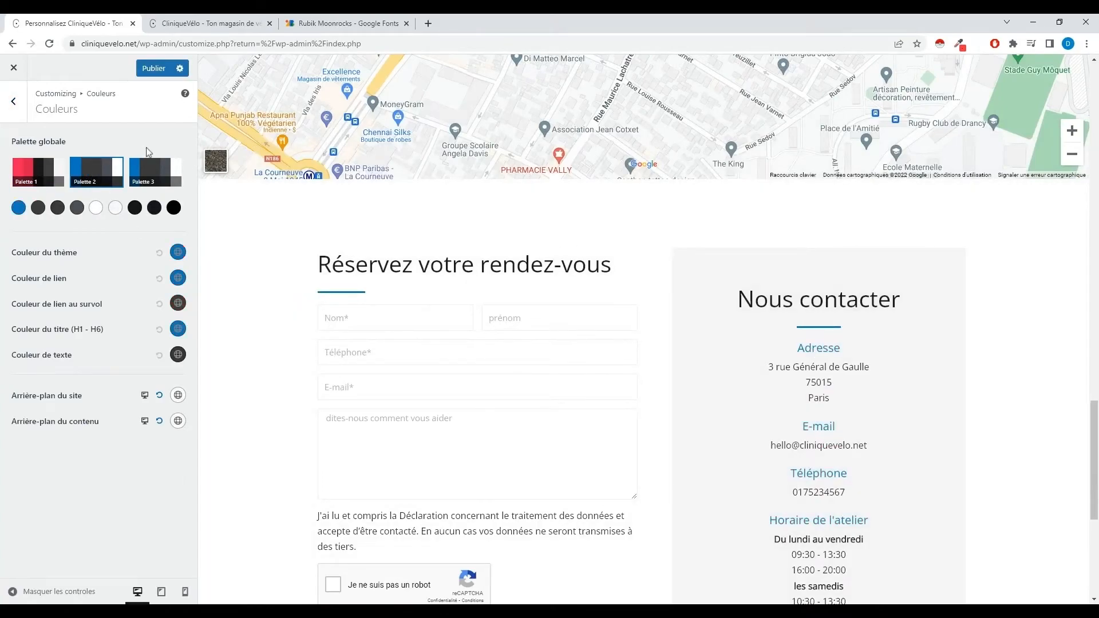
scroll(818, 440, up, 10)
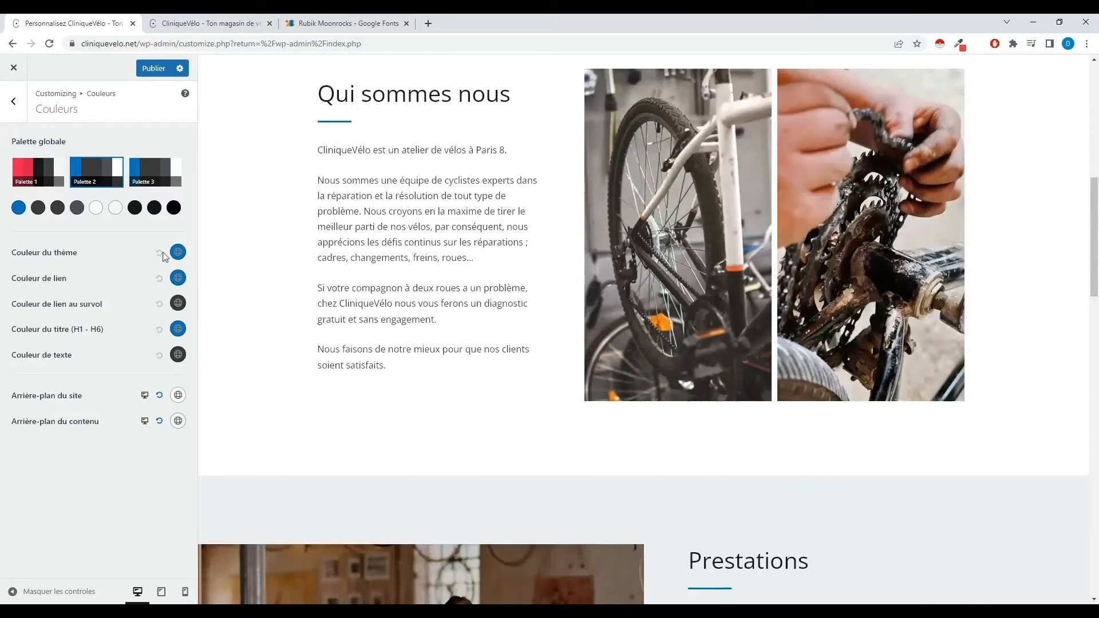
scroll(297, 256, up, 4)
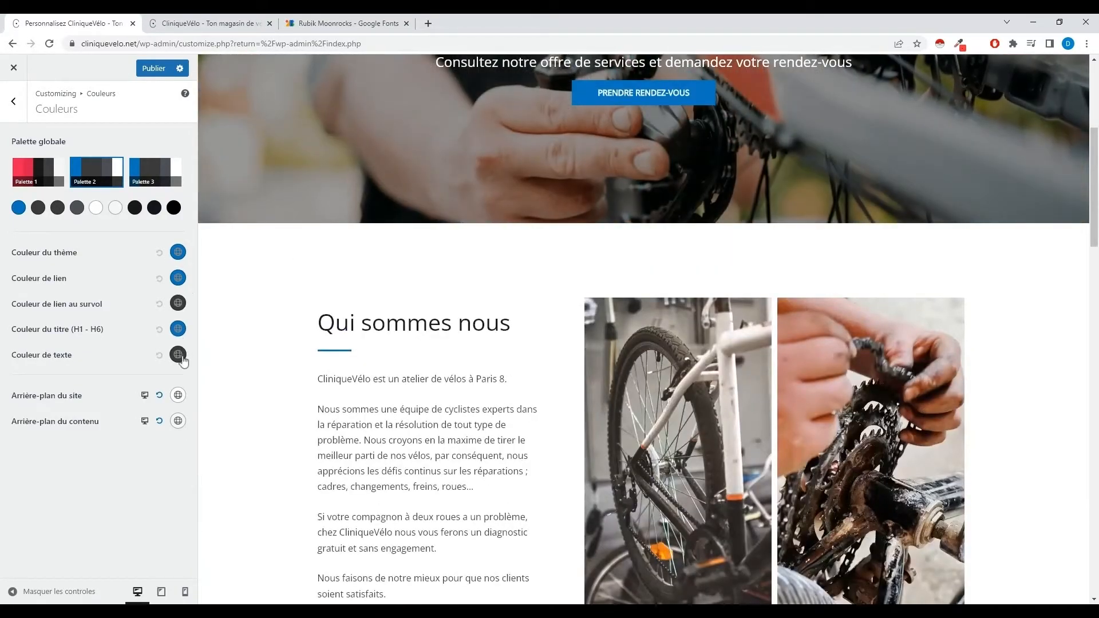
Check the hero and "Qui sommes nous" sections in the preview and leave the customizer without publishing the changes.
scroll(246, 349, down, 2)
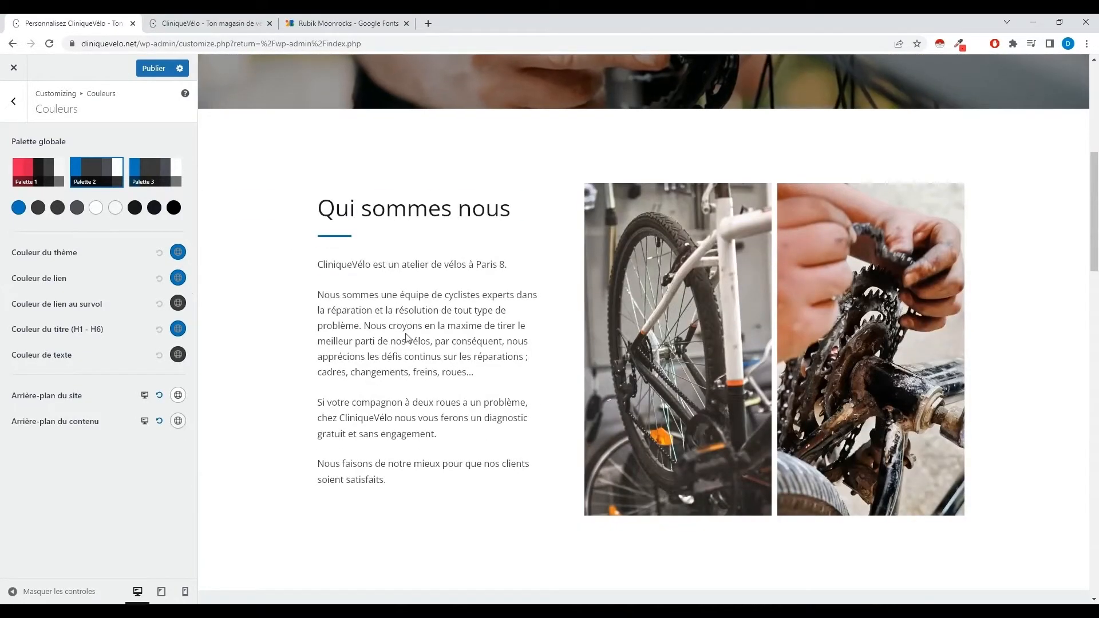
scroll(406, 338, up, 5)
scroll(405, 333, up, 2)
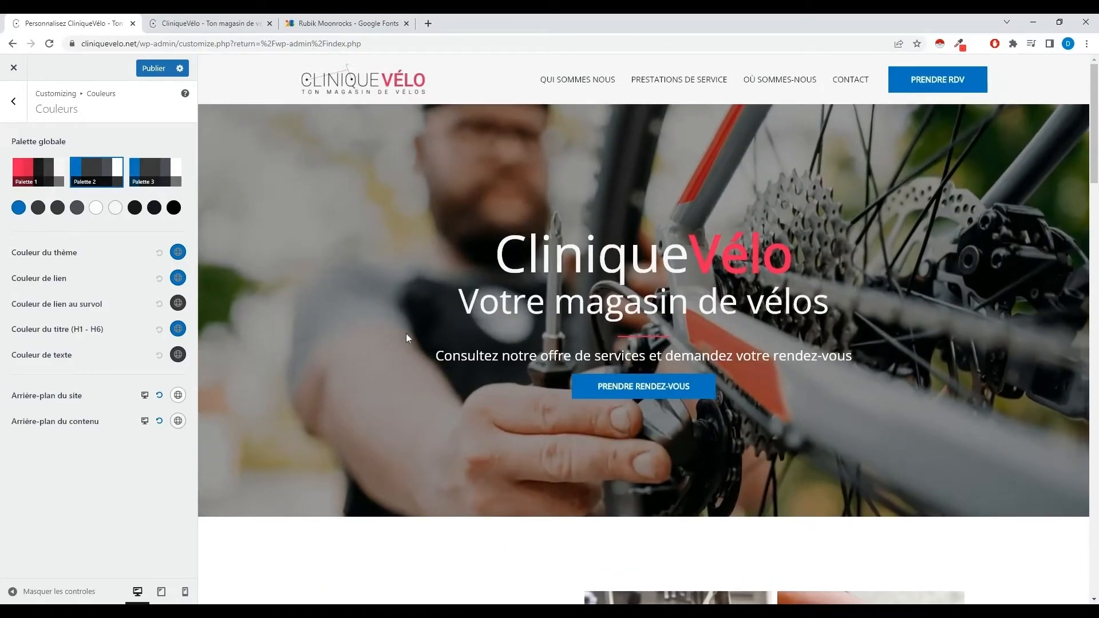
scroll(609, 136, down, 7)
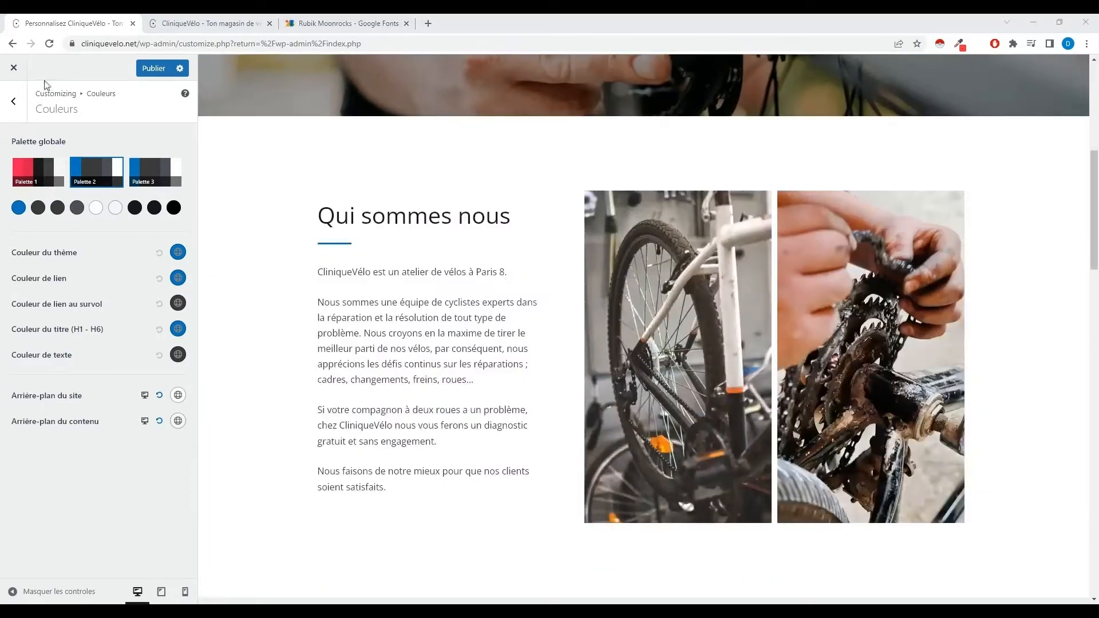
click(9, 99)
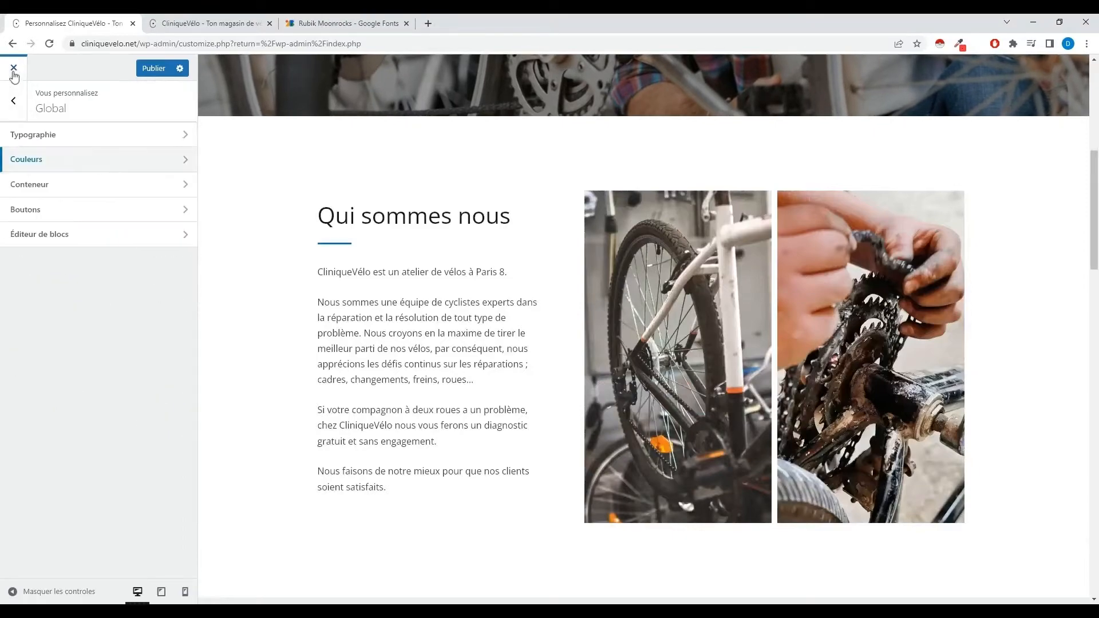
click(17, 69)
click(598, 119)
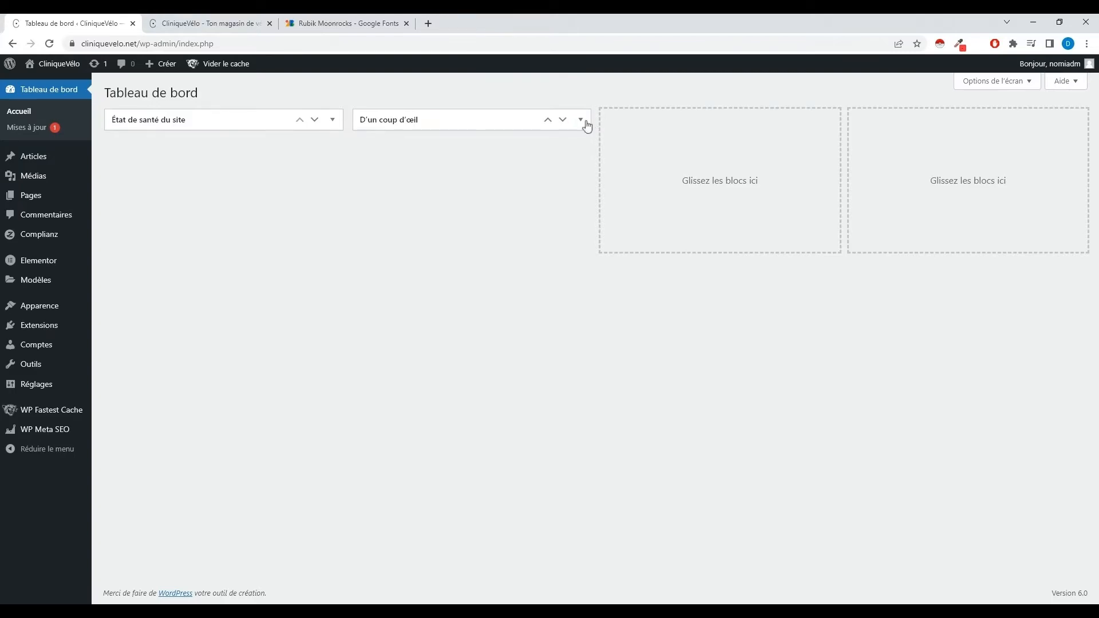
Open the home page "CliniqueVélo – Ton magasin de vélos" from the site's page list in the Elementor editor.
mouse_move(25, 198)
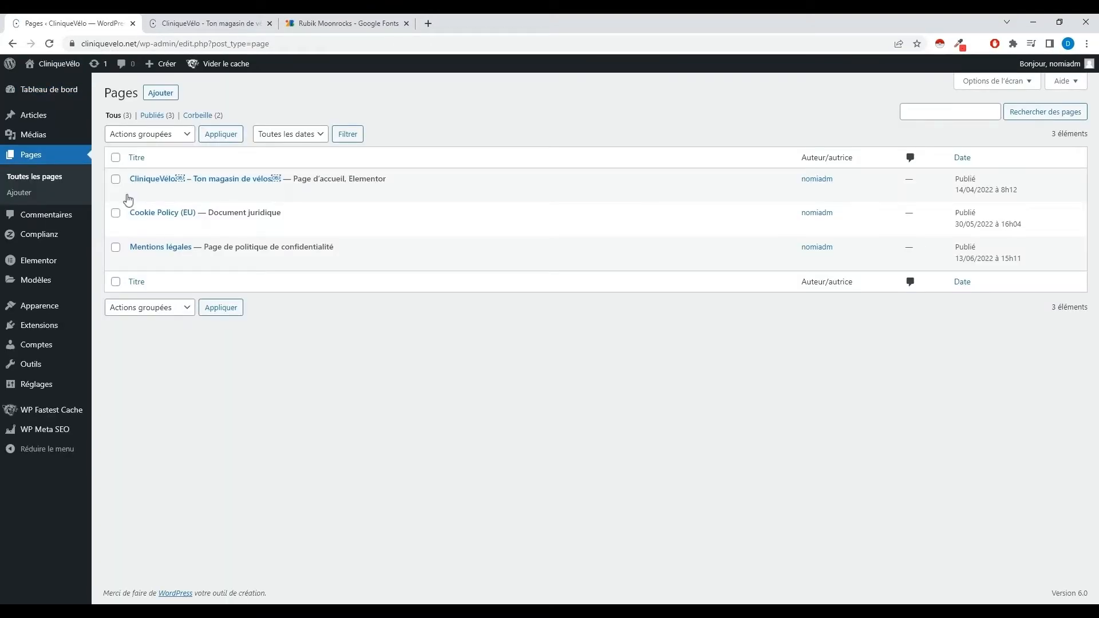
mouse_move(155, 200)
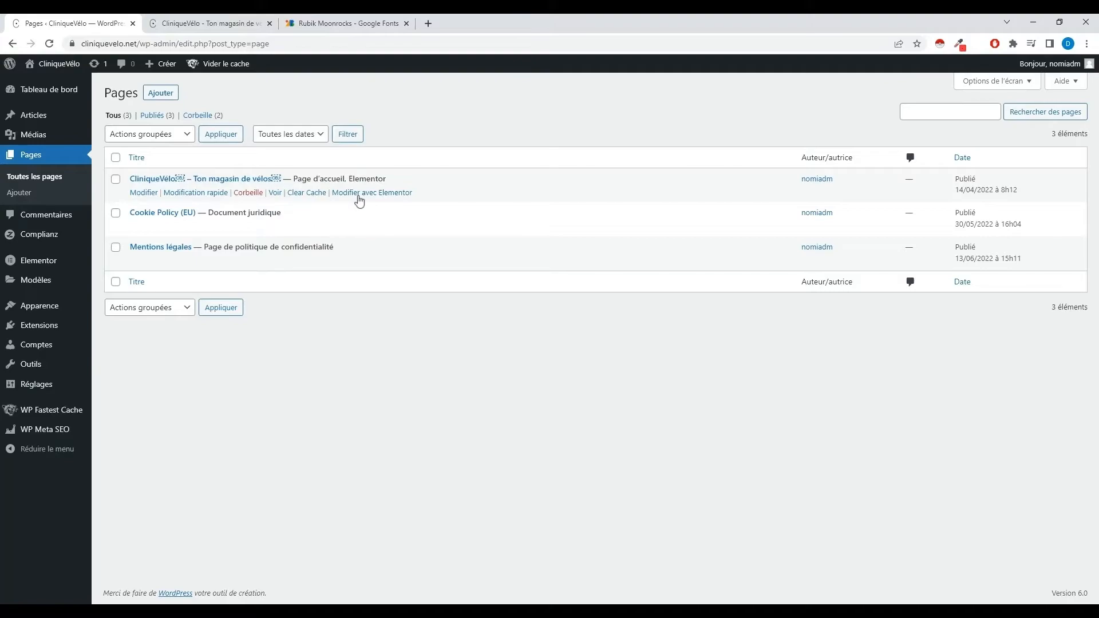
click(403, 194)
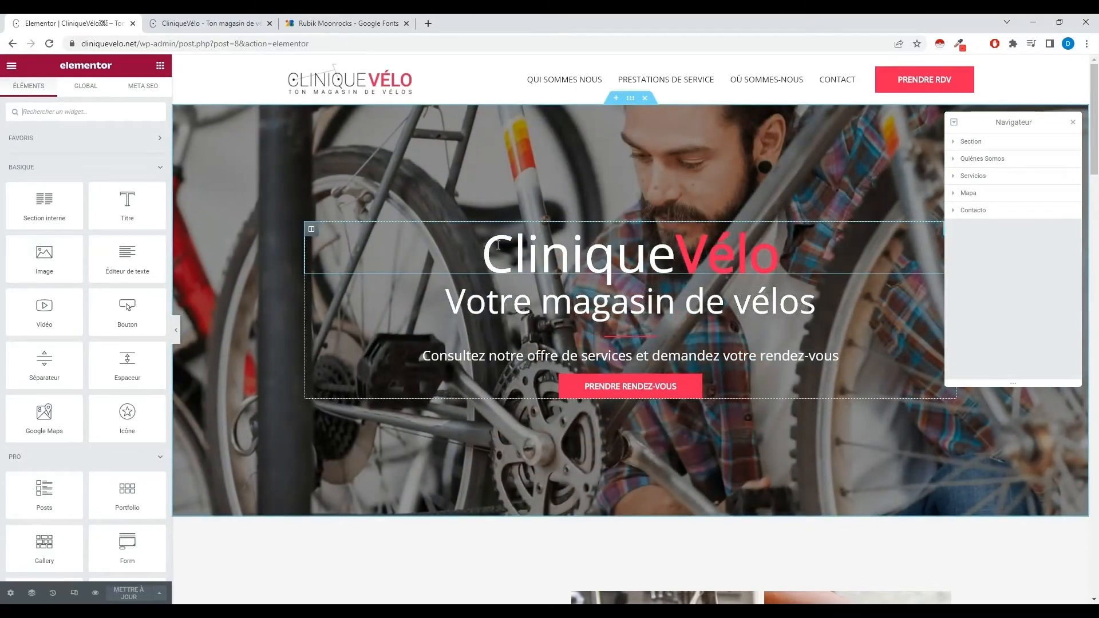
Examine the content settings of the hero's "CliniqueVélo" and "Votre magasin de vélos" titles.
scroll(498, 246, down, 1)
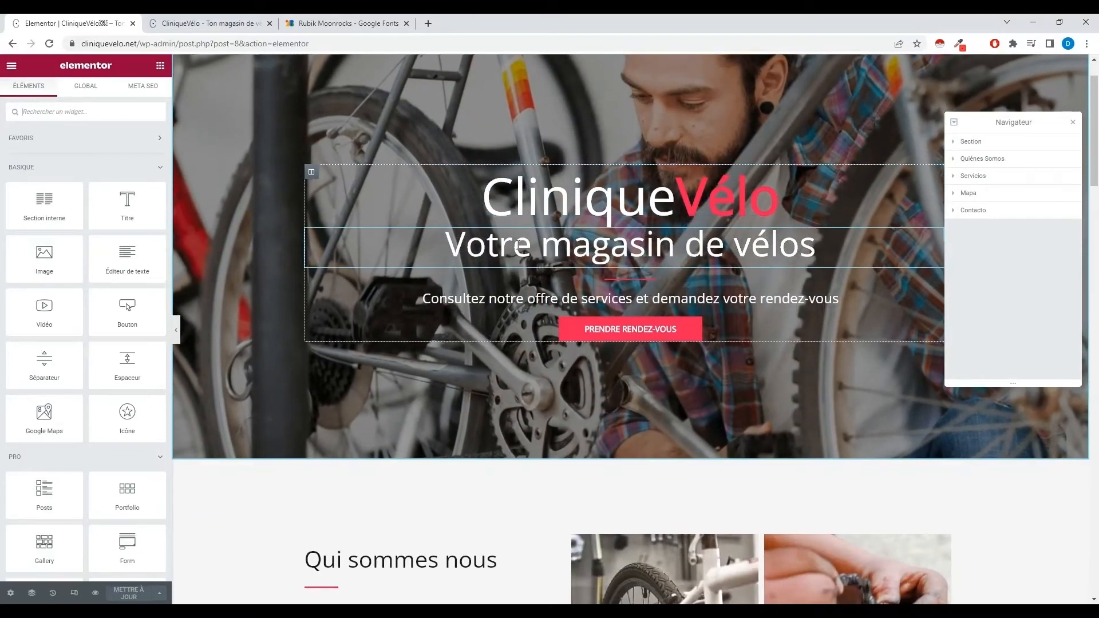
click(312, 191)
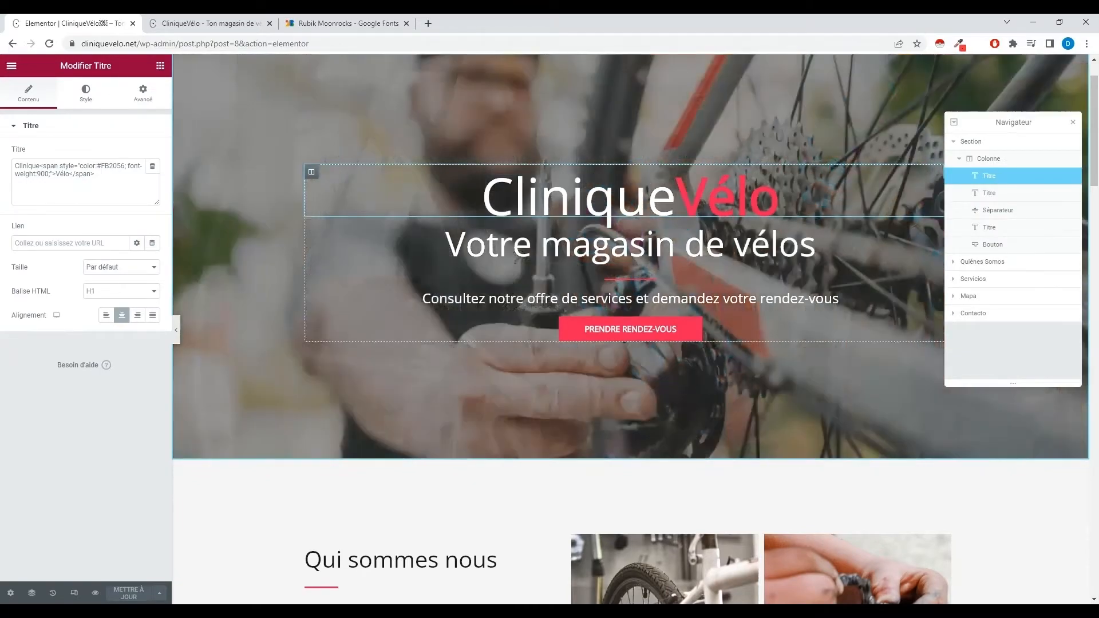
click(547, 229)
scroll(545, 230, down, 7)
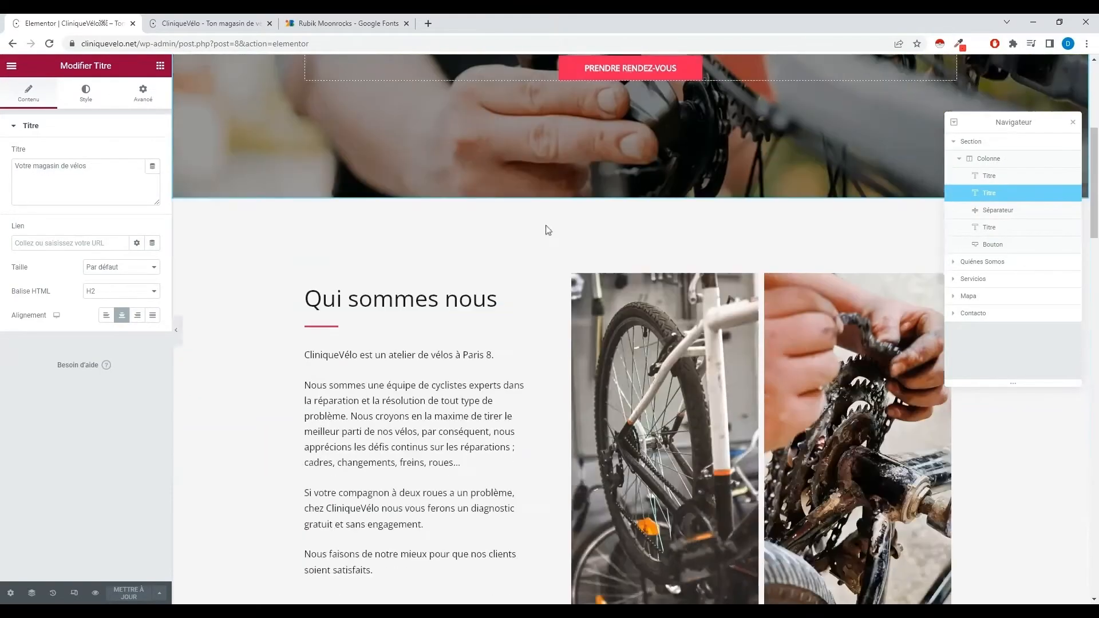
Try adding a question mark to the "Qui sommes nous" title and set its text color to a custom bright red.
click(453, 154)
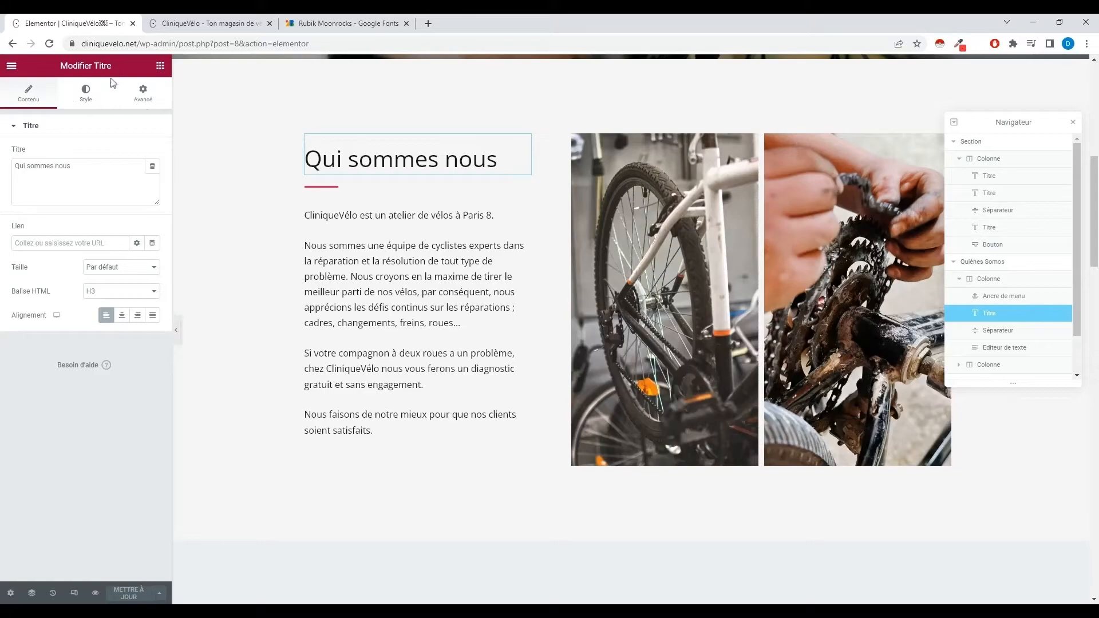
click(85, 170)
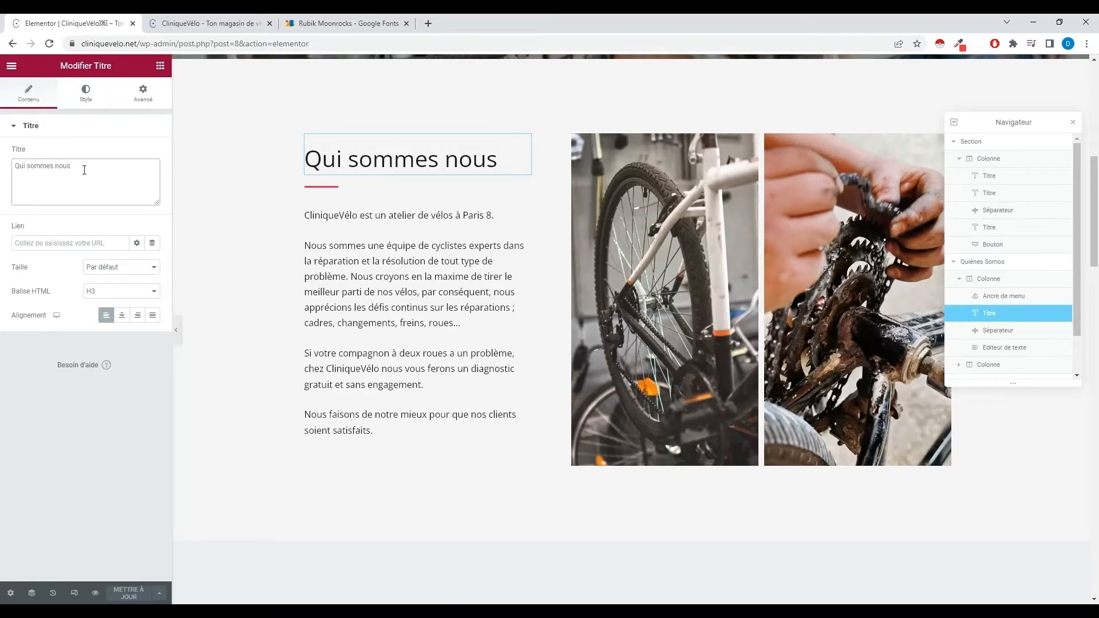
text(?)
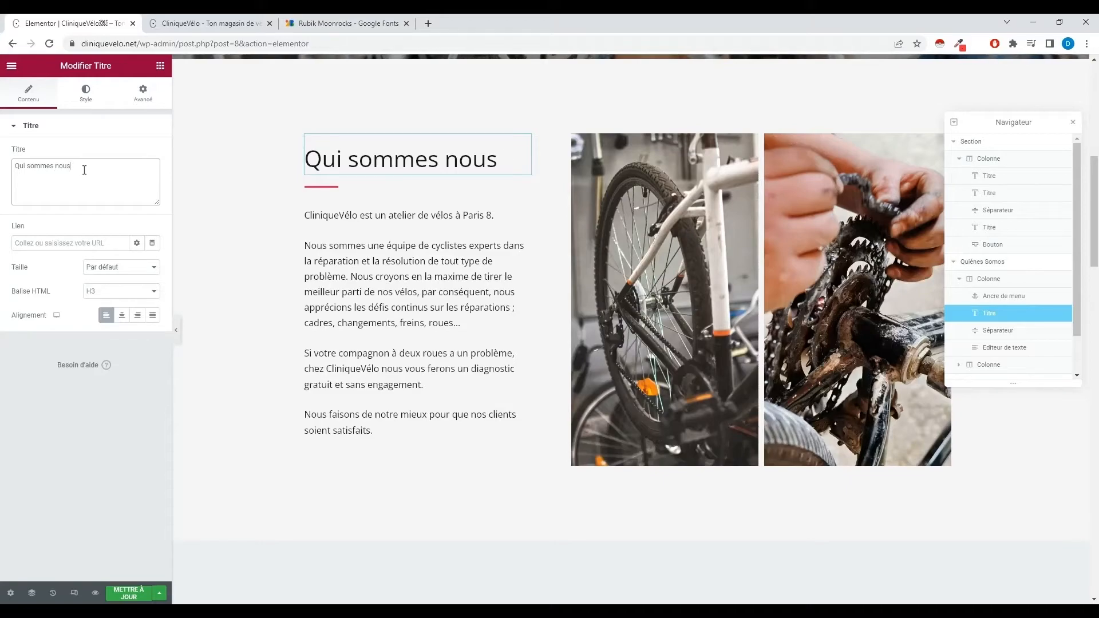
click(91, 88)
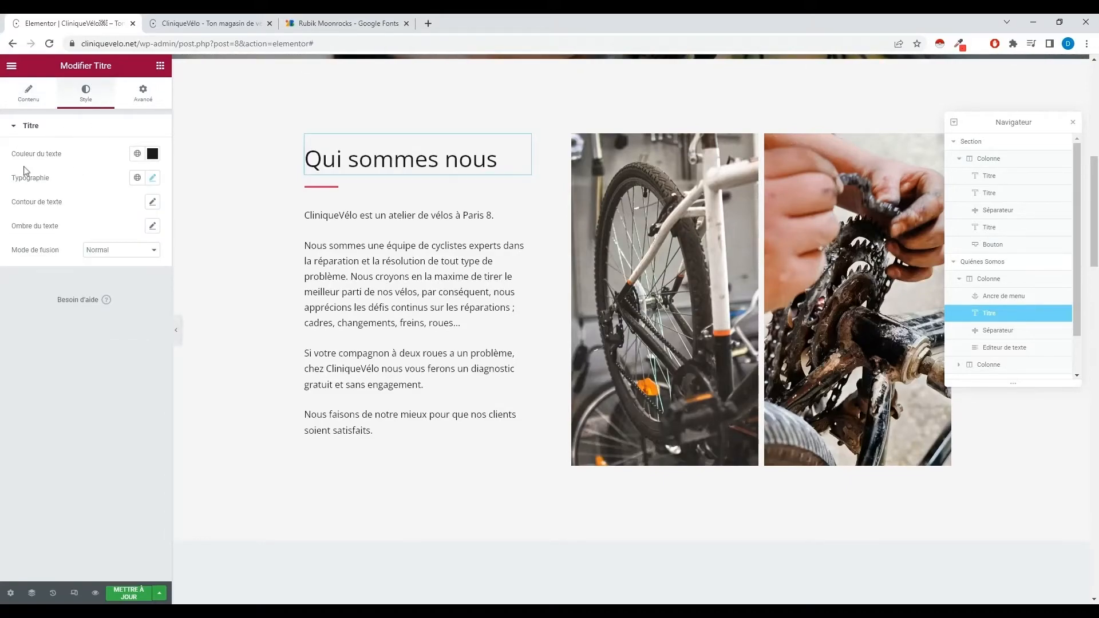
click(152, 154)
mouse_move(127, 230)
mouse_down()
mouse_move(78, 211)
mouse_move(65, 224)
mouse_move(133, 255)
mouse_move(134, 271)
mouse_move(149, 229)
mouse_up()
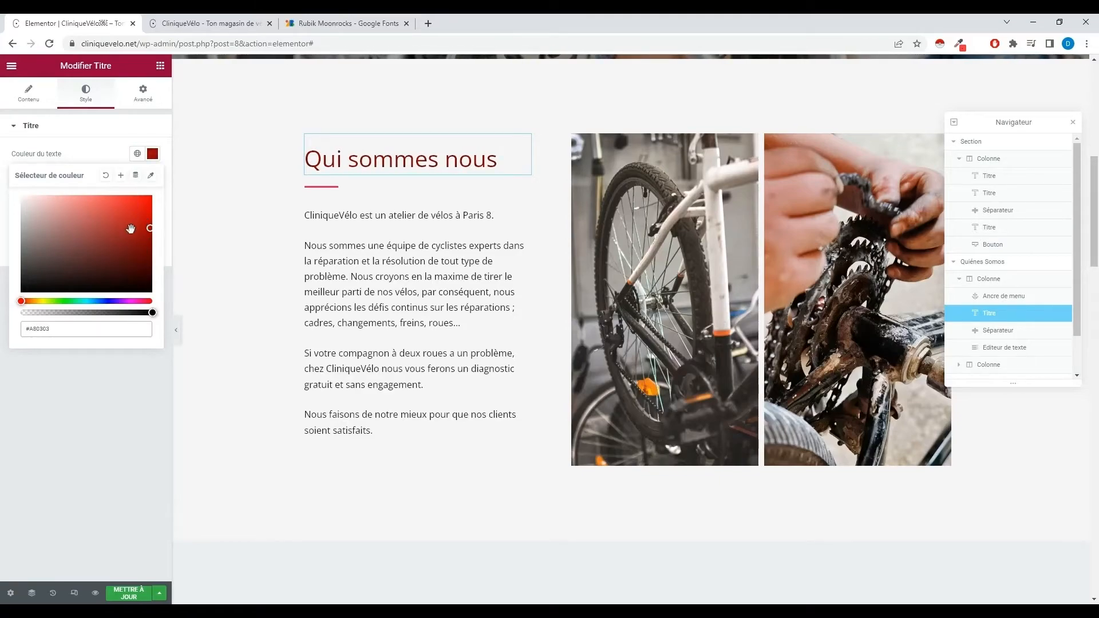
click(144, 204)
click(110, 160)
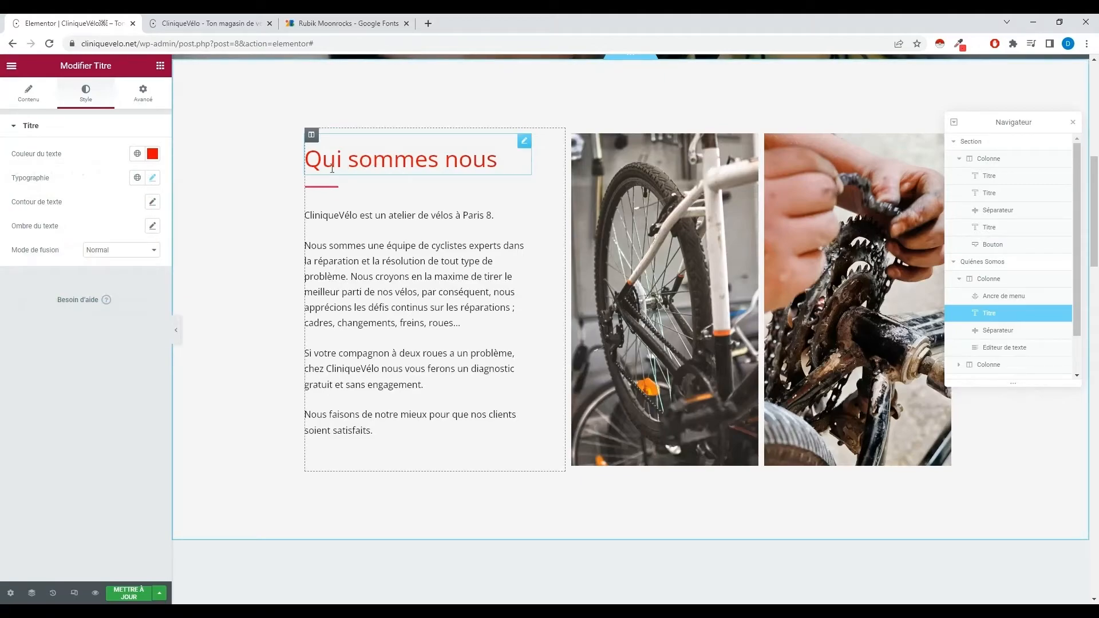
Set the text color of the paragraph under "Qui sommes nous" to the custom red #D31D1D.
scroll(372, 167, down, 4)
click(373, 202)
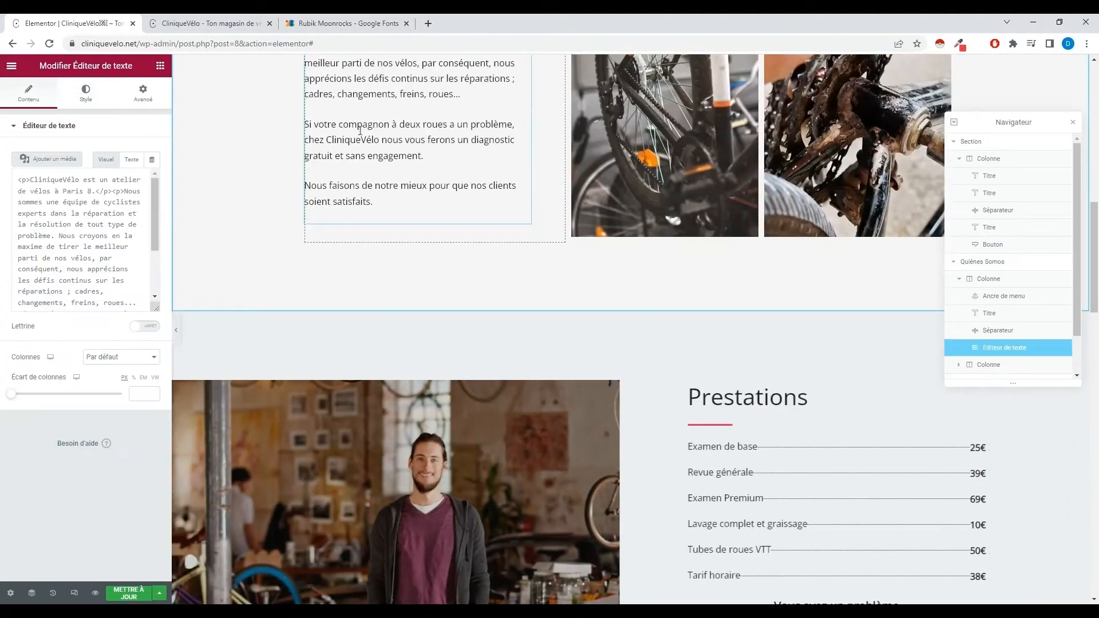
click(86, 95)
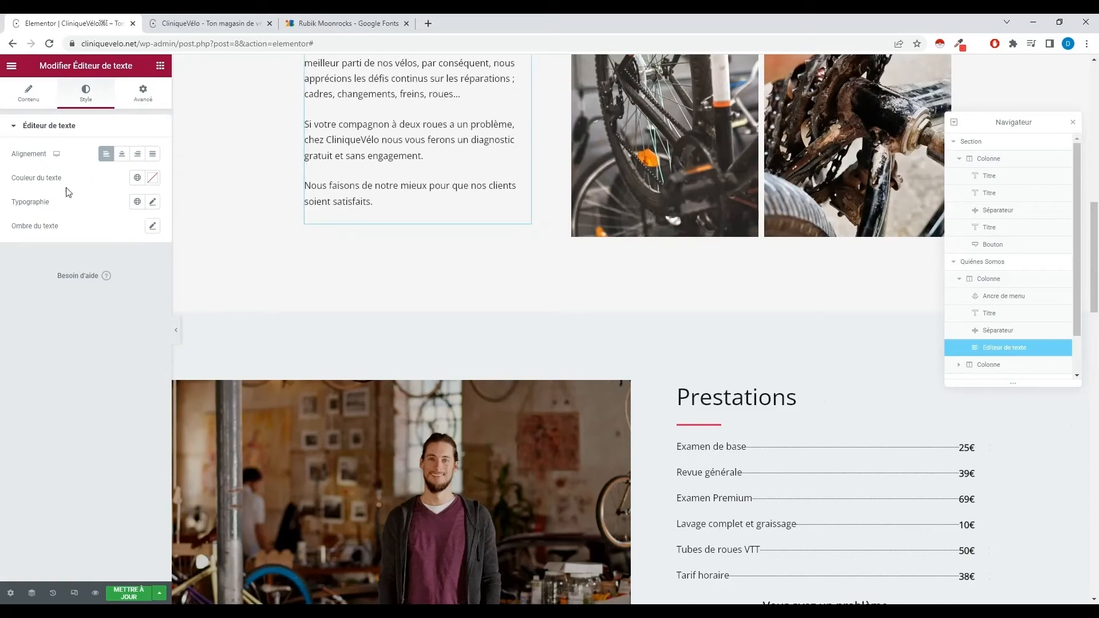
click(153, 178)
click(118, 244)
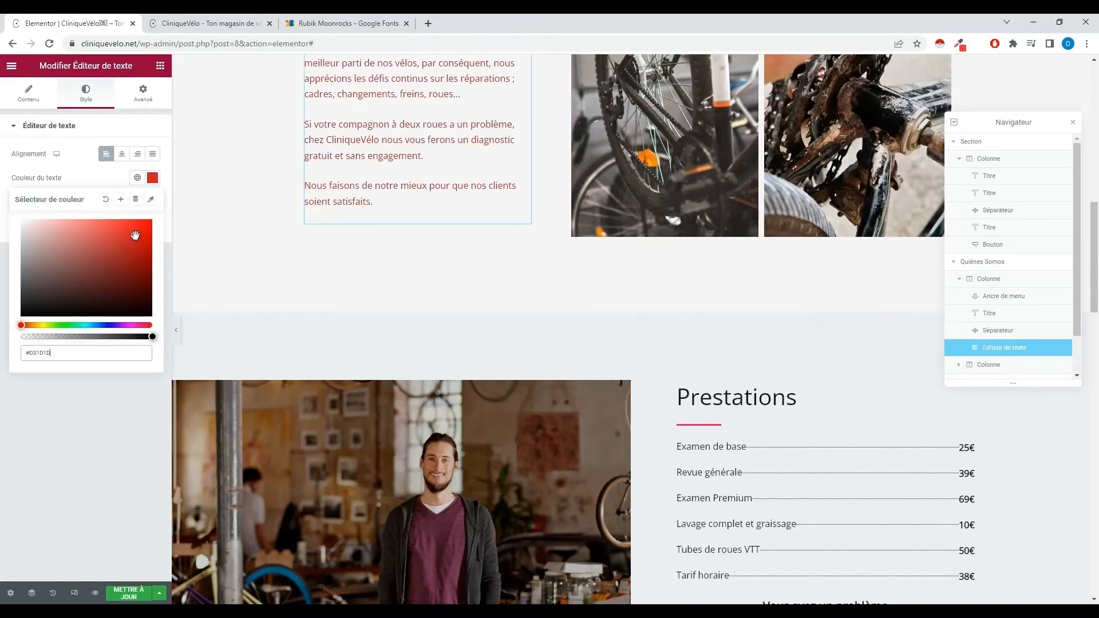
Assign the global color Theme Couleur 8 to the text of the "Prestations" title.
scroll(641, 299, down, 2)
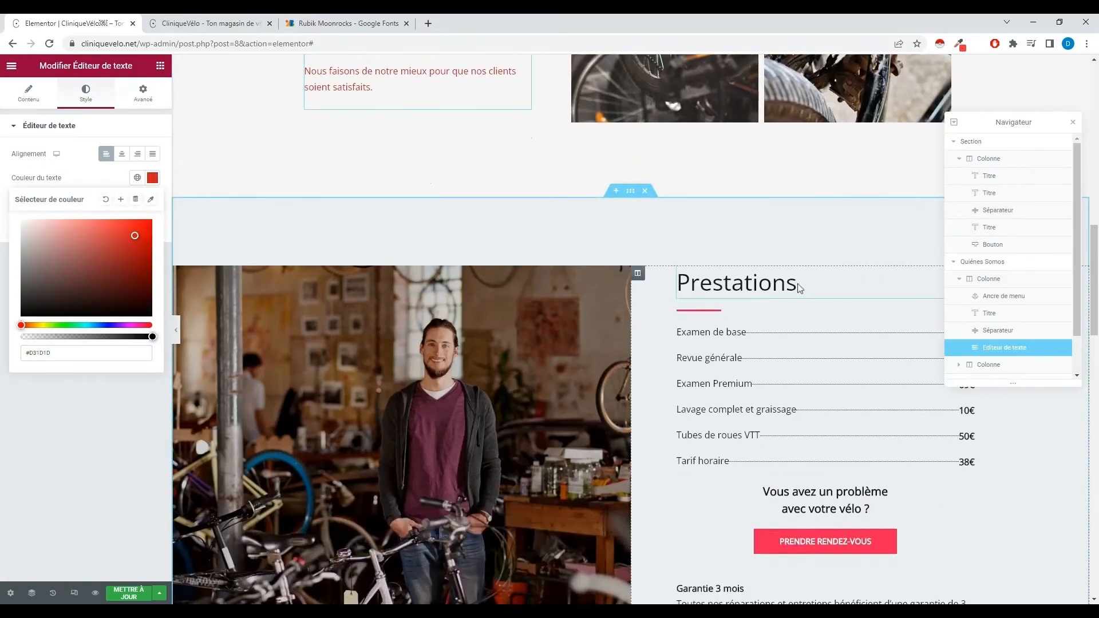
click(799, 286)
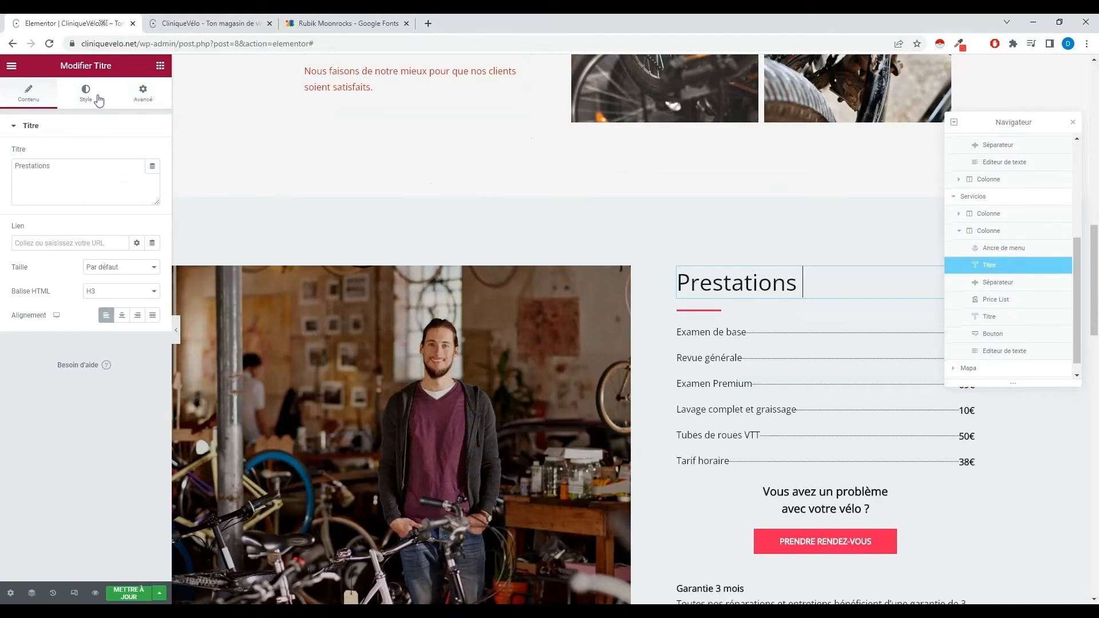
click(86, 92)
click(137, 154)
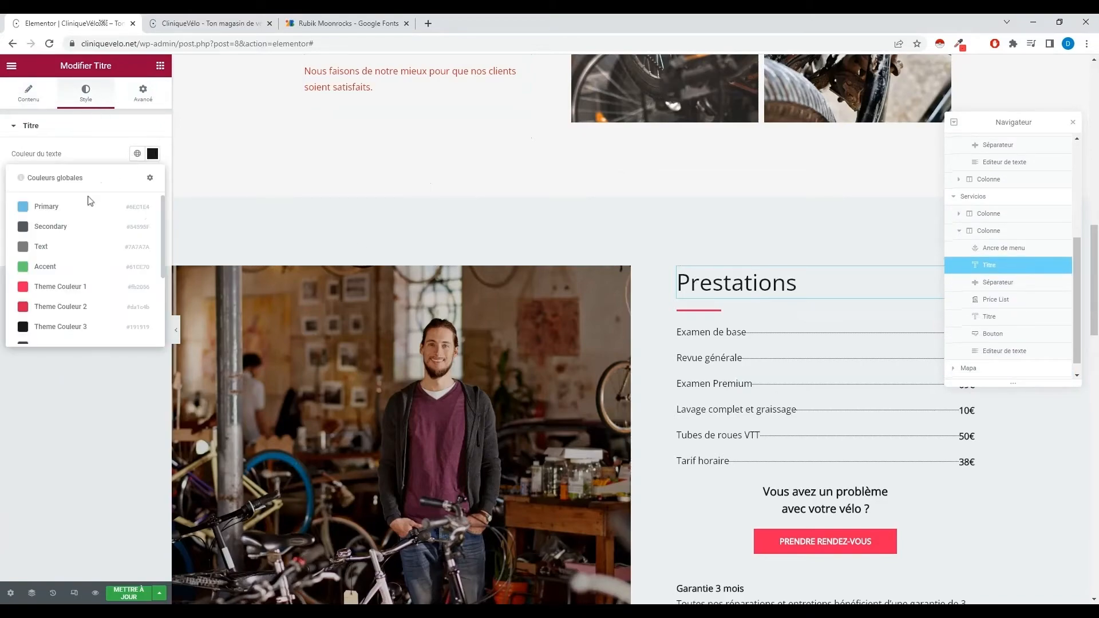
scroll(74, 275, down, 3)
scroll(87, 270, up, 3)
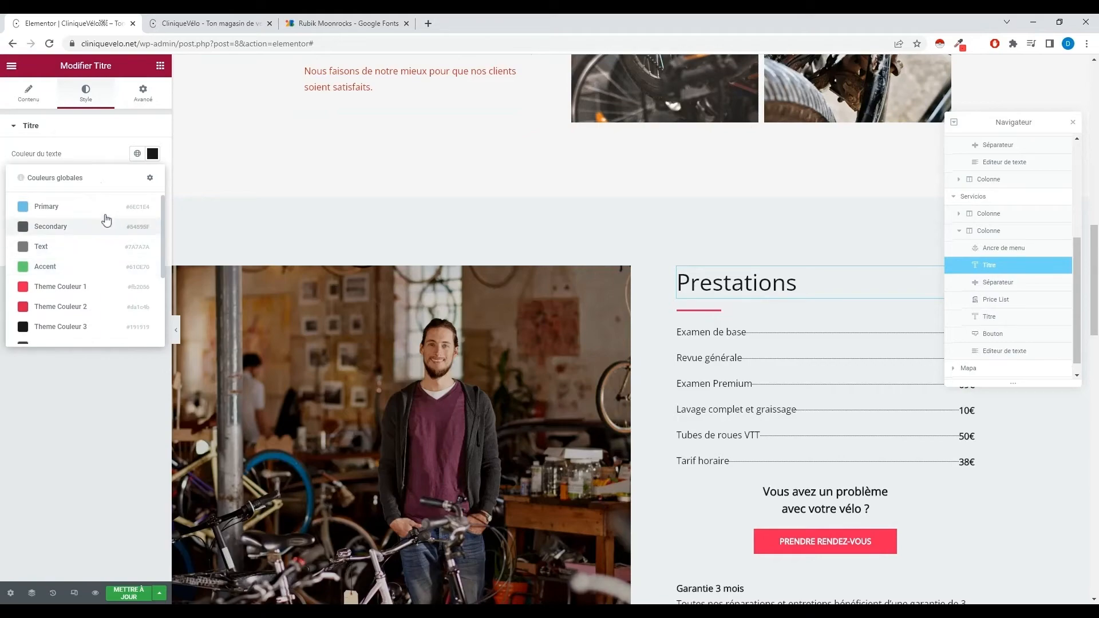
click(137, 154)
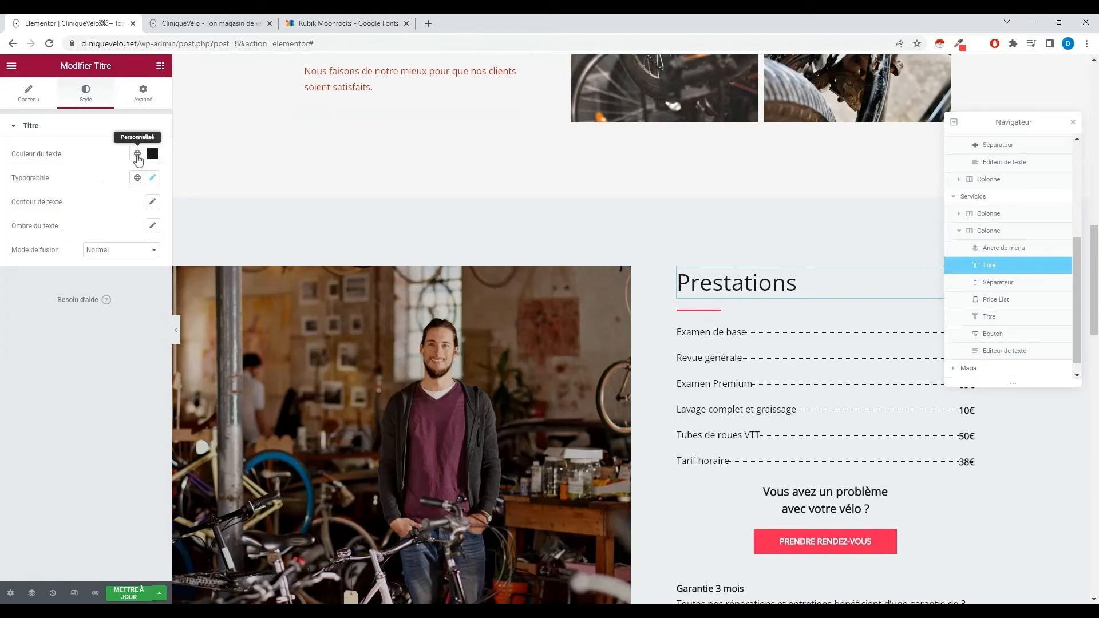
click(137, 154)
scroll(109, 235, down, 3)
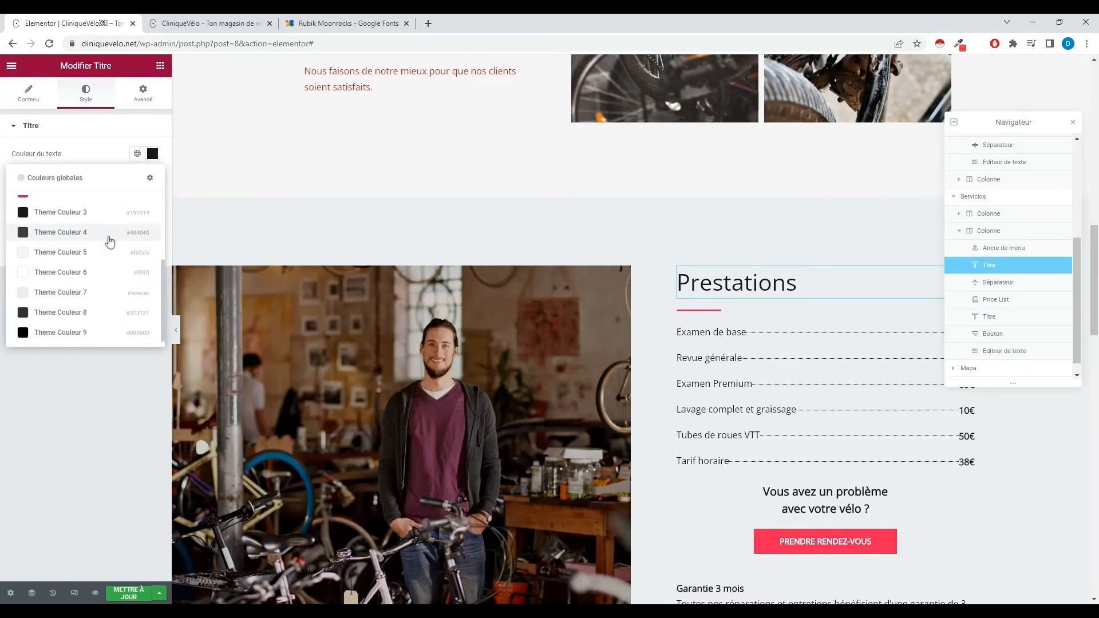
click(76, 309)
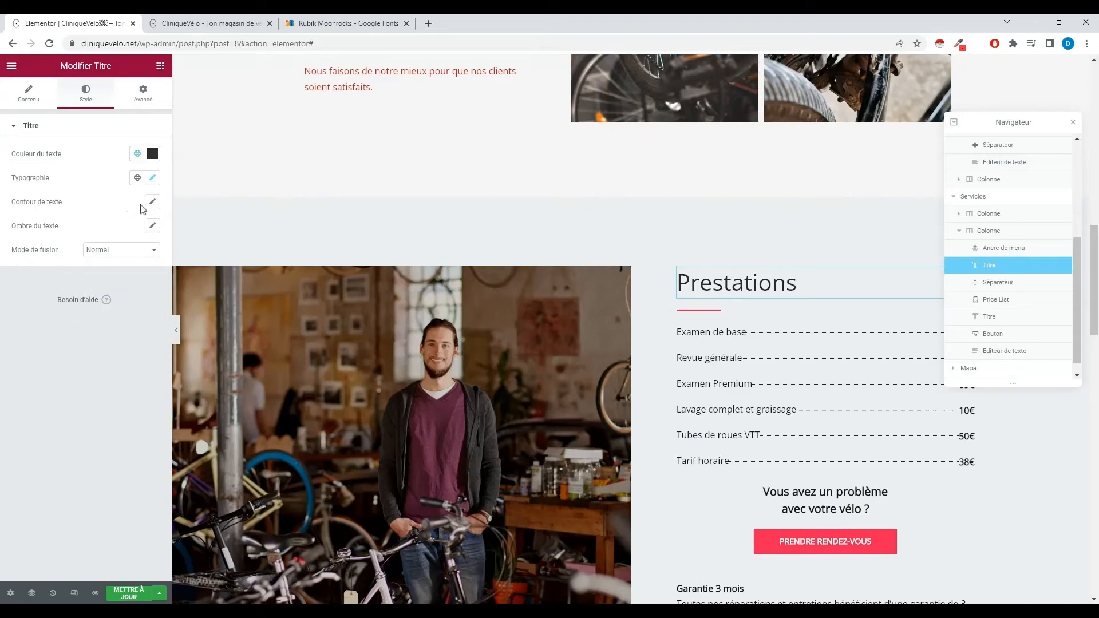
Assign the global color Theme Couleur 1 to the text of the "Vous avez un problème avec votre vélo ?" title below the price list.
click(731, 341)
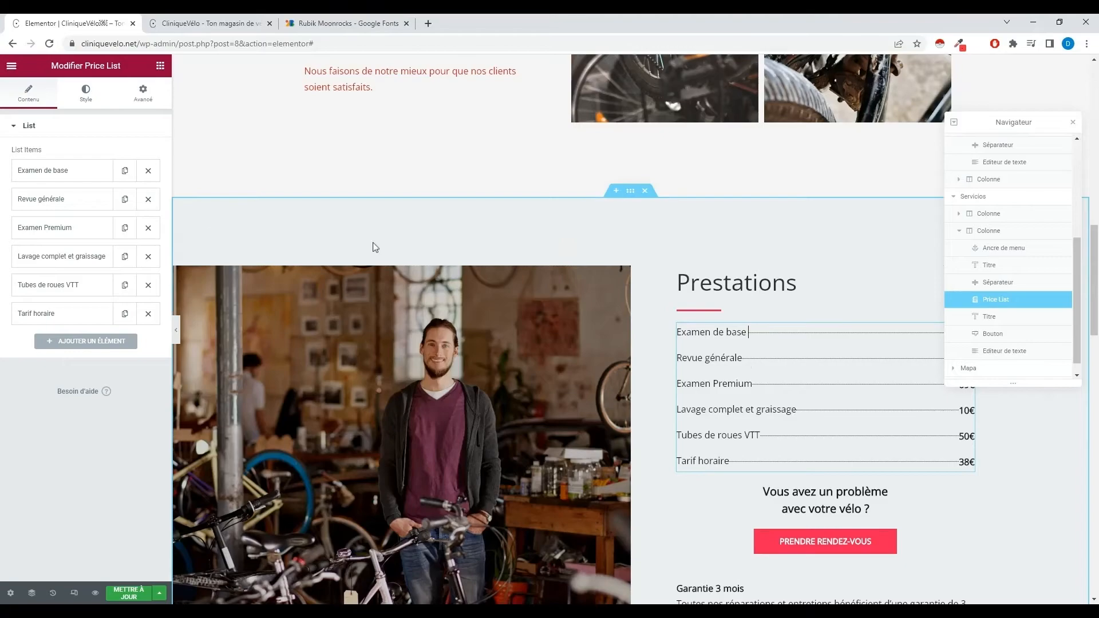
scroll(530, 234, down, 7)
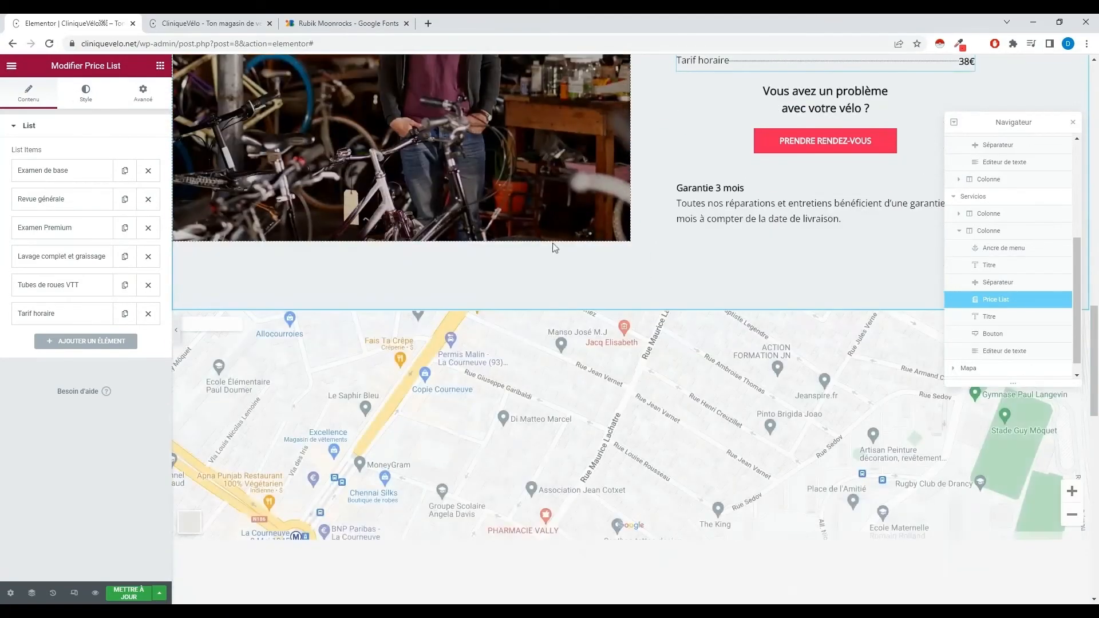
click(782, 105)
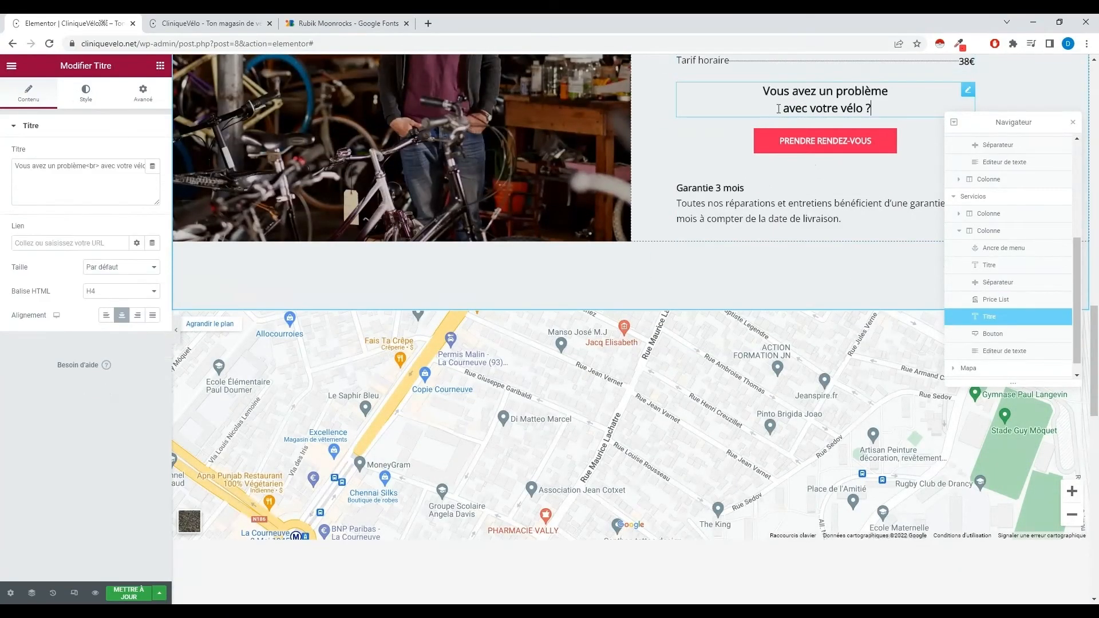
click(85, 95)
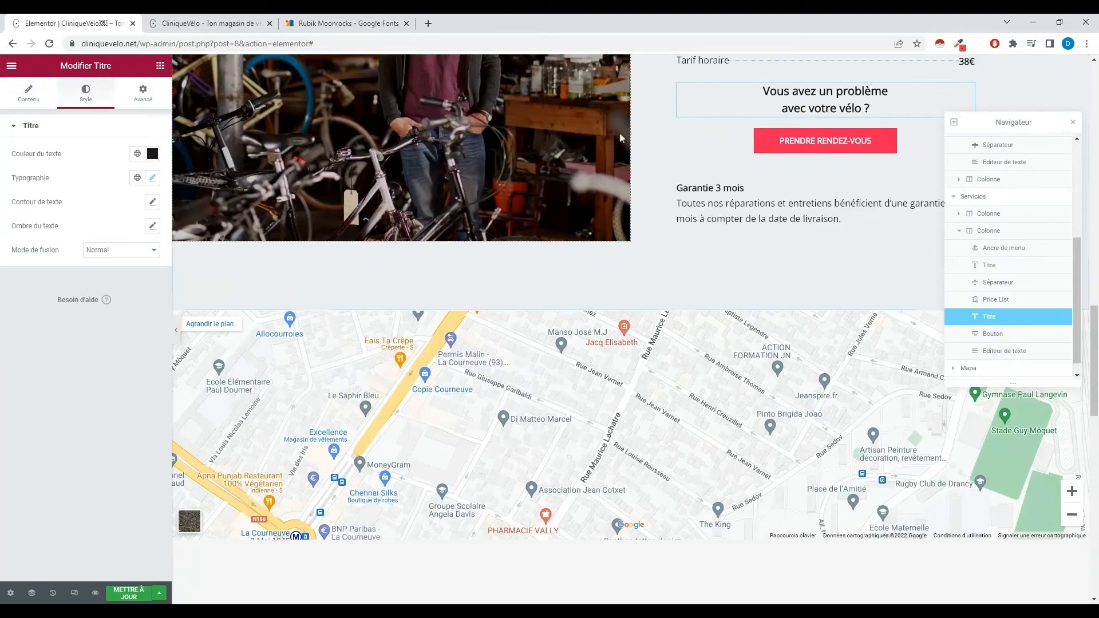
mouse_move(969, 96)
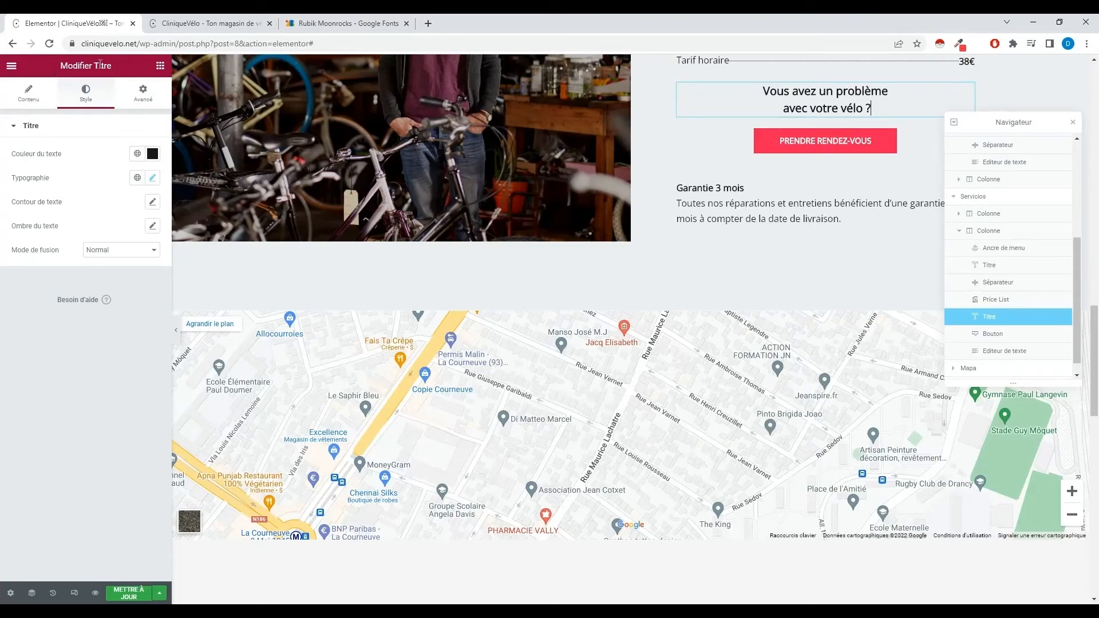
click(136, 155)
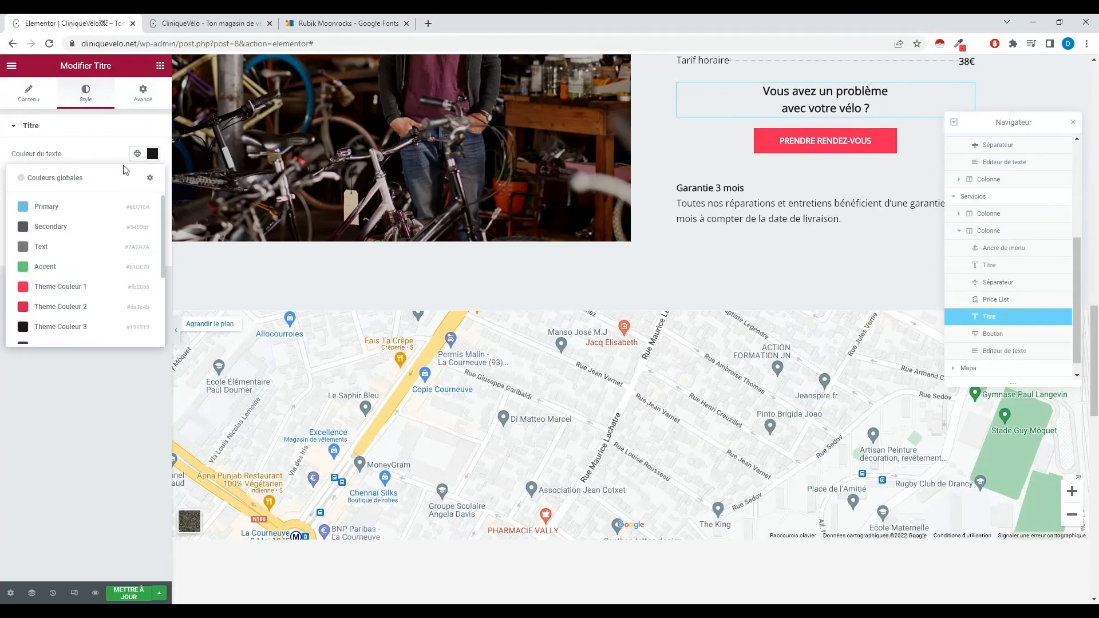
click(81, 288)
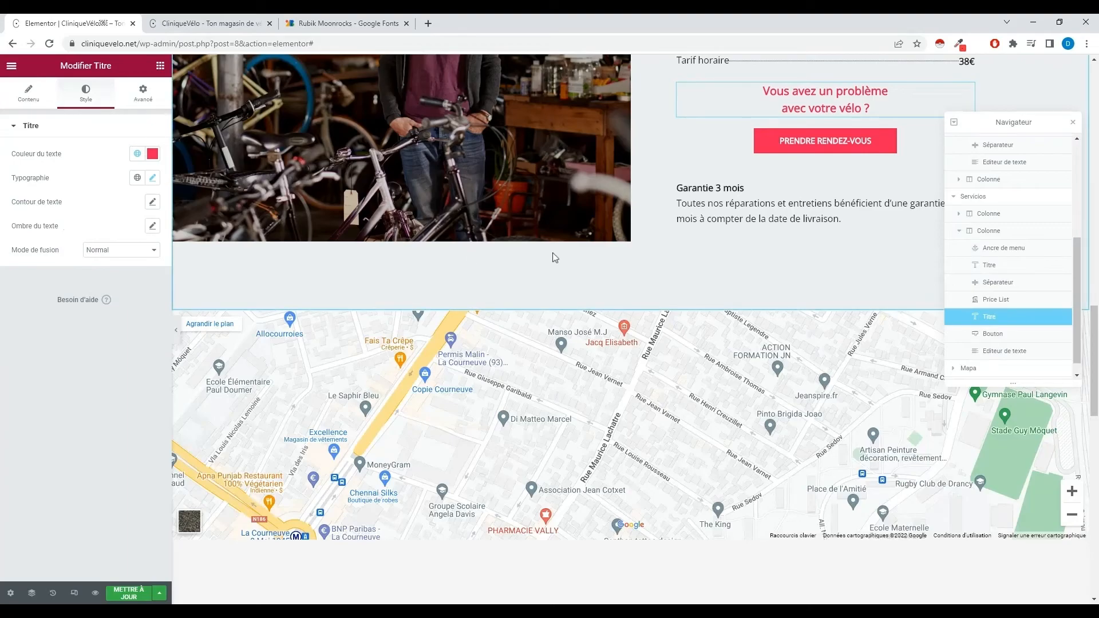
scroll(552, 255, down, 4)
scroll(631, 254, up, 5)
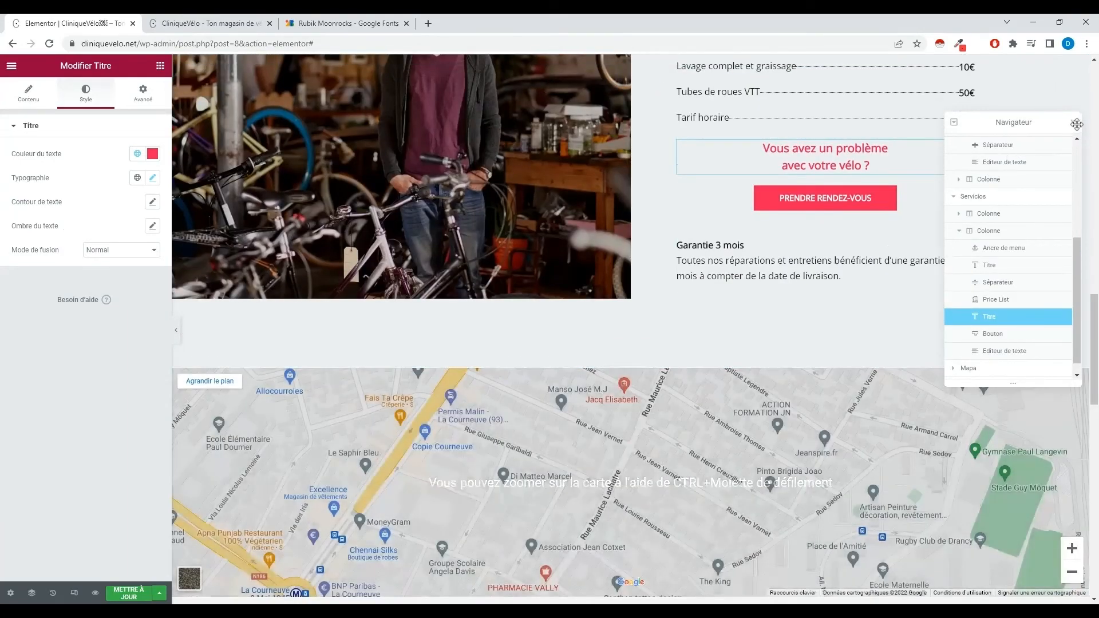
Close the Navigator and open the style settings of the "PRENDRE RENDEZ-VOUS" button below the price list.
click(1077, 124)
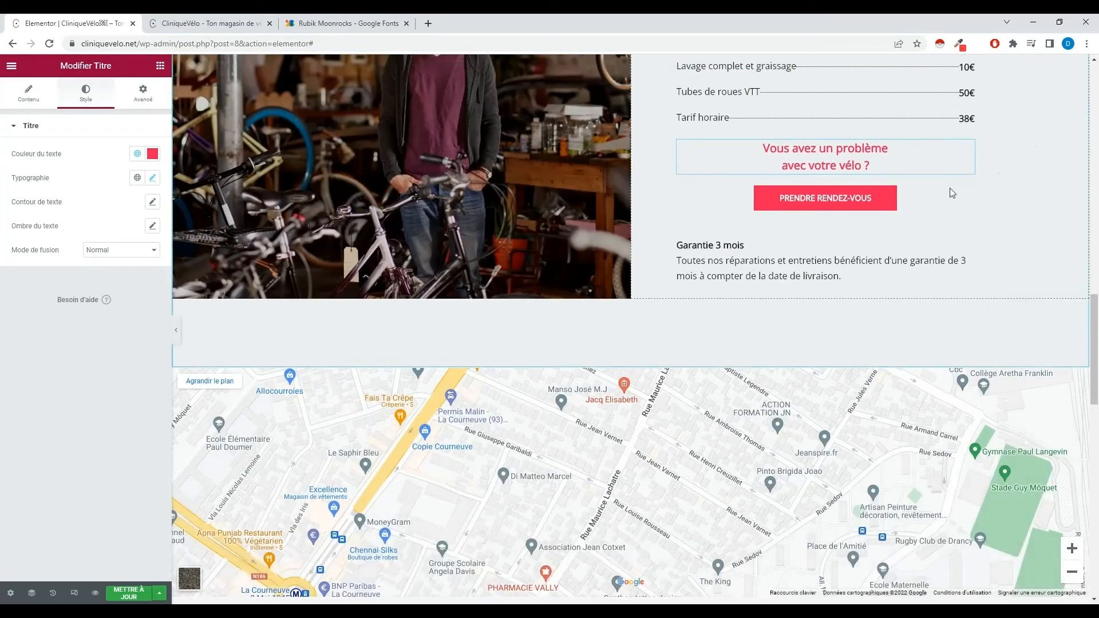
click(967, 196)
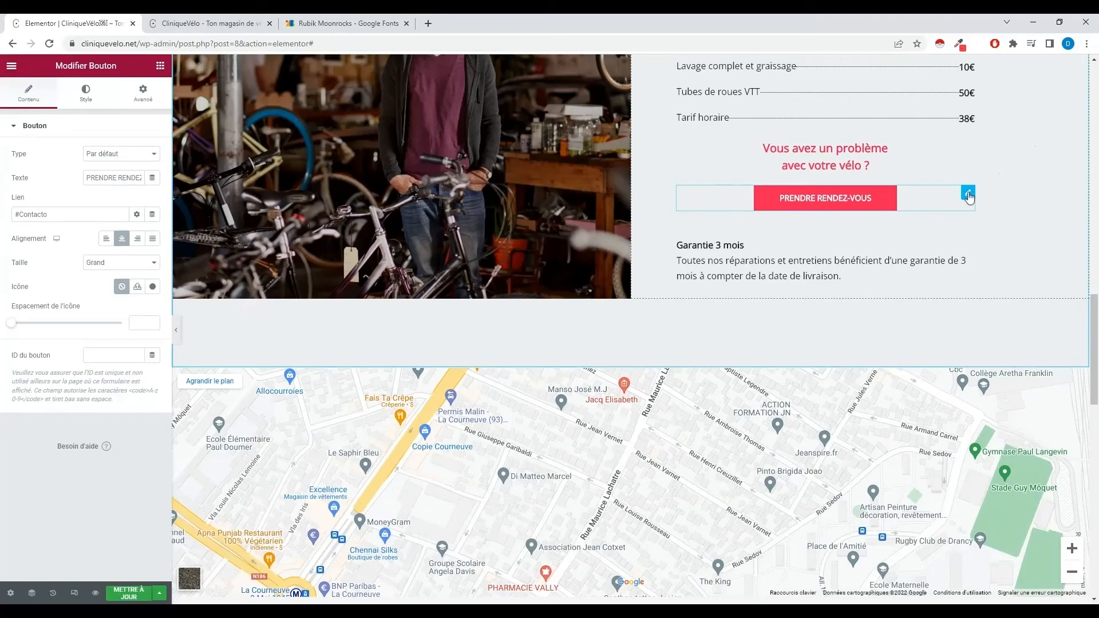
click(86, 92)
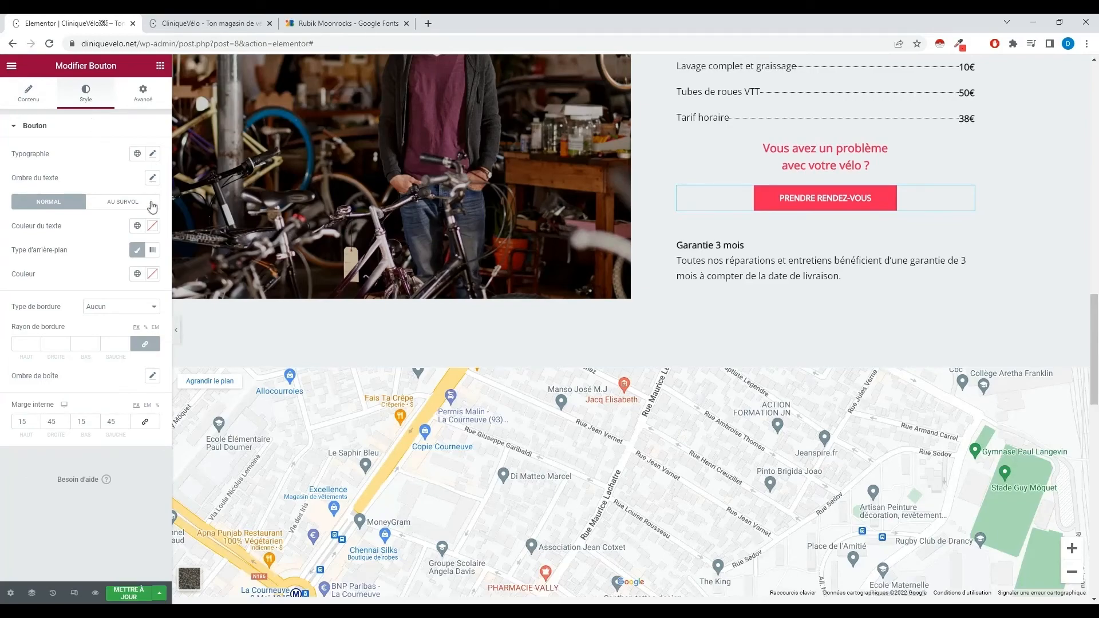
Assign the global color Theme Couleur 8 to the text of the "PRENDRE RENDEZ-VOUS" button.
click(152, 227)
click(108, 287)
drag(108, 287, 3, 256)
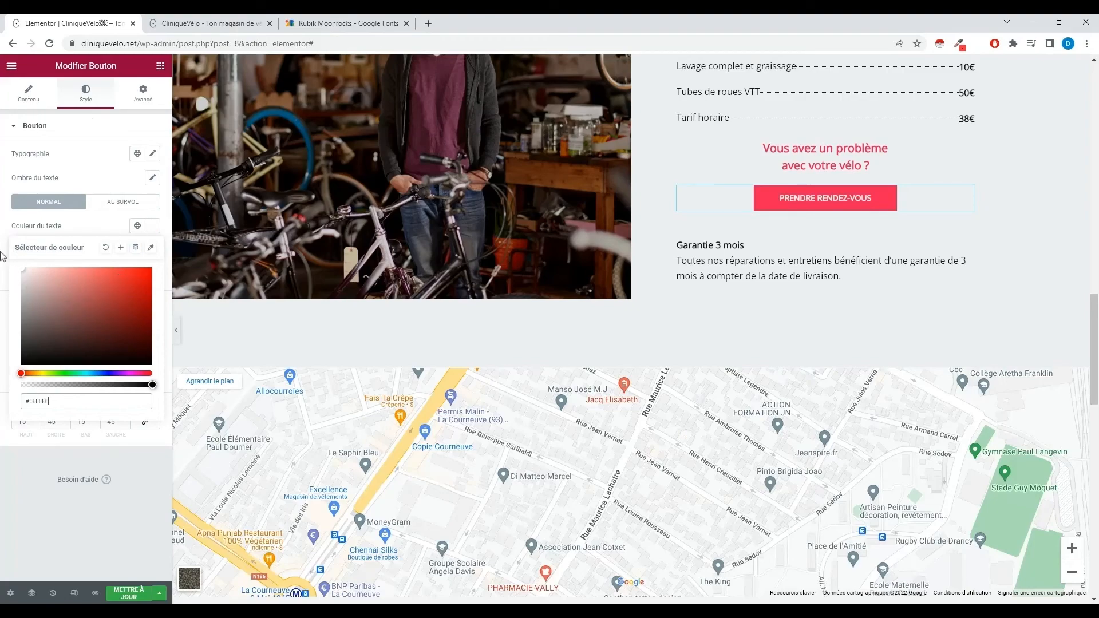
click(76, 236)
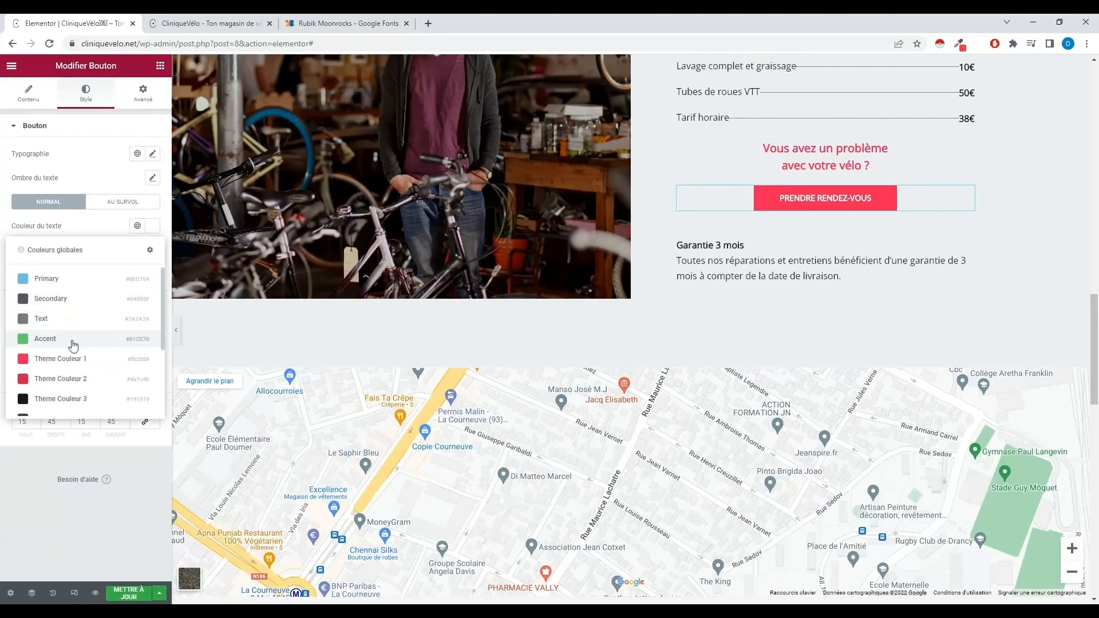
scroll(80, 361, down, 3)
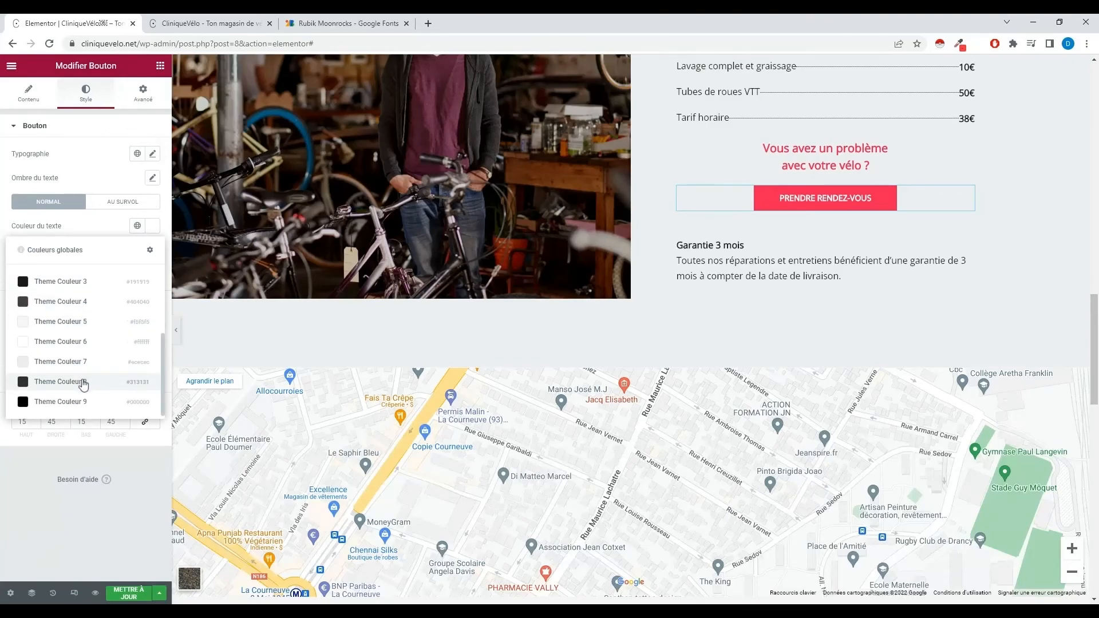
click(84, 382)
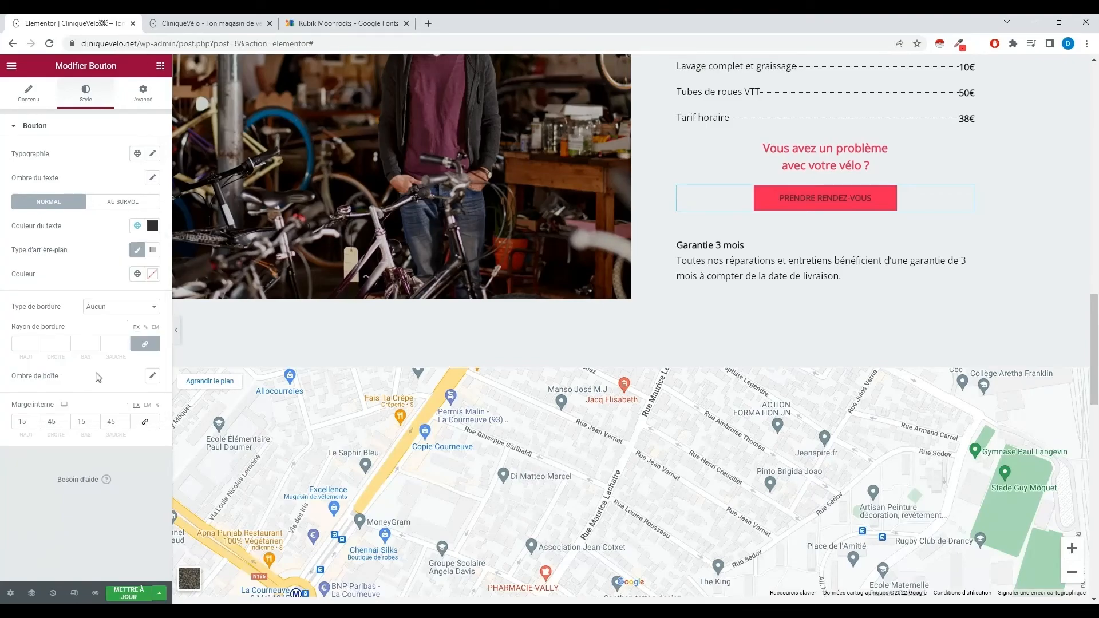
Give the "PRENDRE RENDEZ-VOUS" button the global color Text as its background and Theme Couleur 5 as its text color.
click(136, 275)
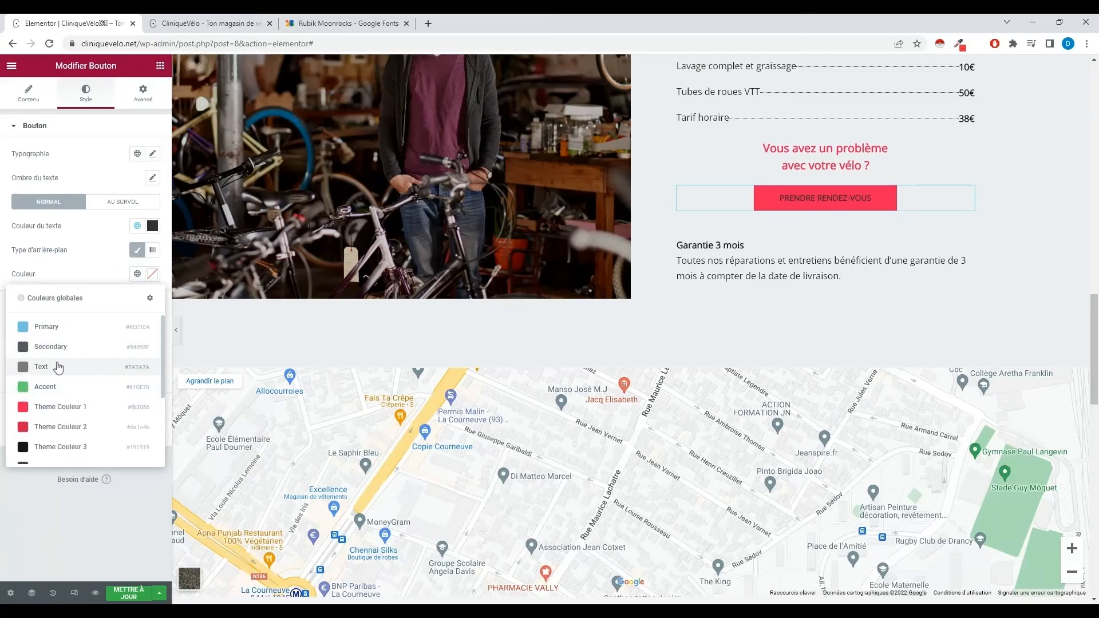
click(60, 366)
click(137, 226)
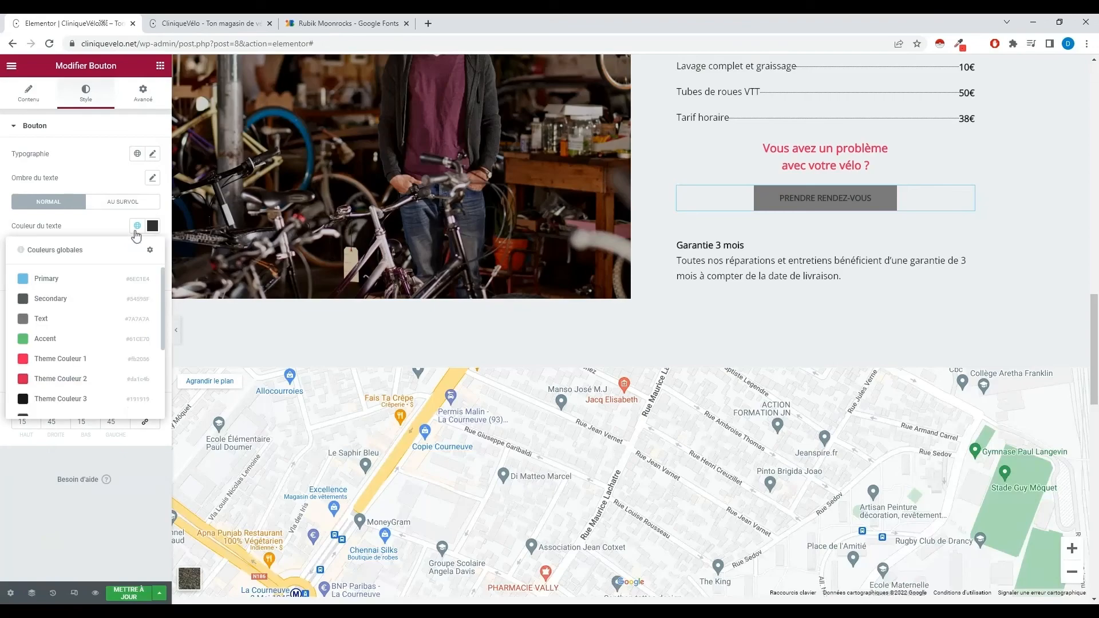
scroll(52, 337, down, 4)
click(61, 323)
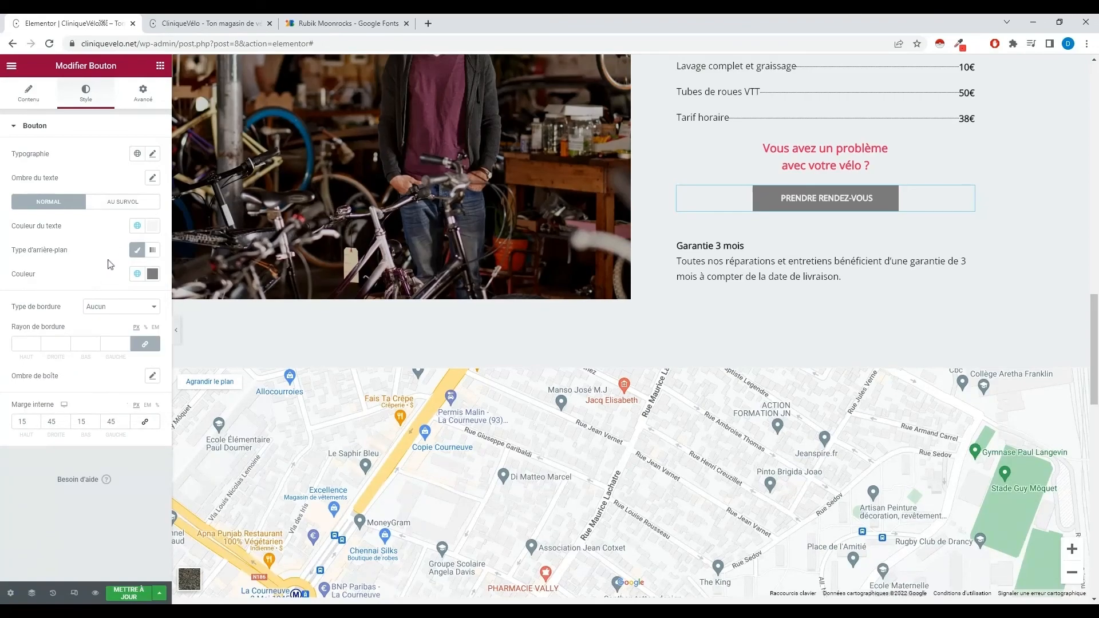
scroll(552, 239, down, 8)
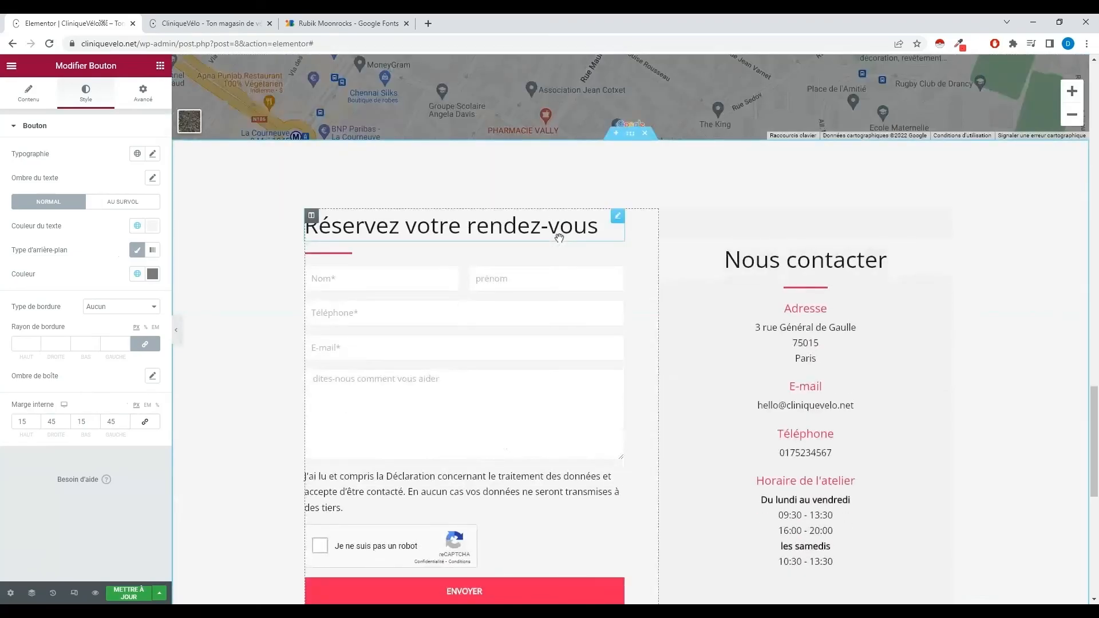
scroll(559, 238, up, 9)
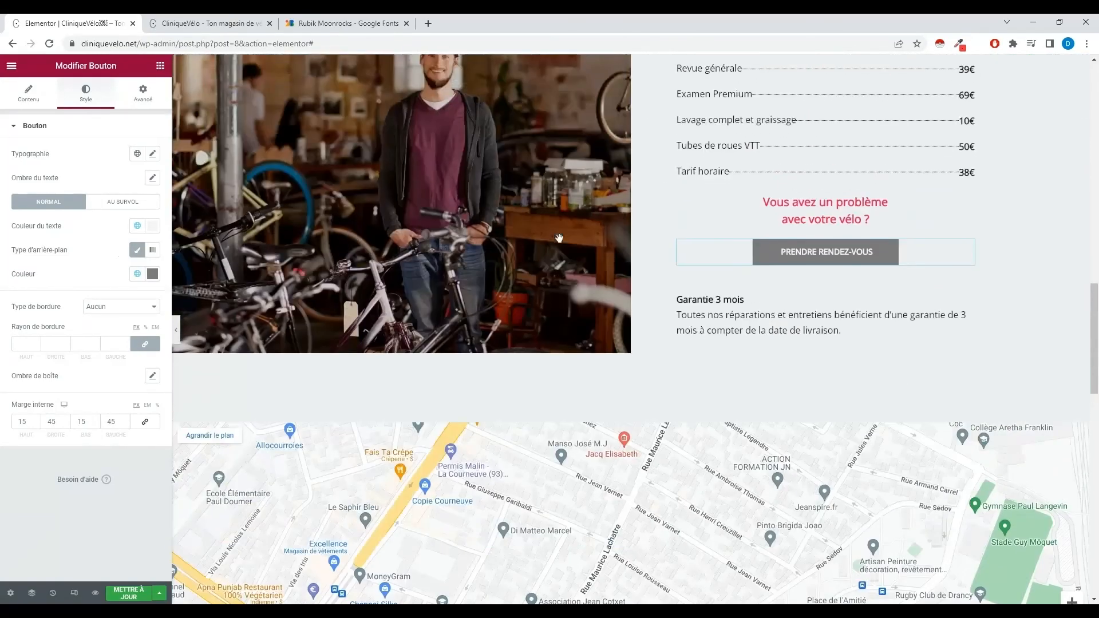
scroll(559, 237, up, 12)
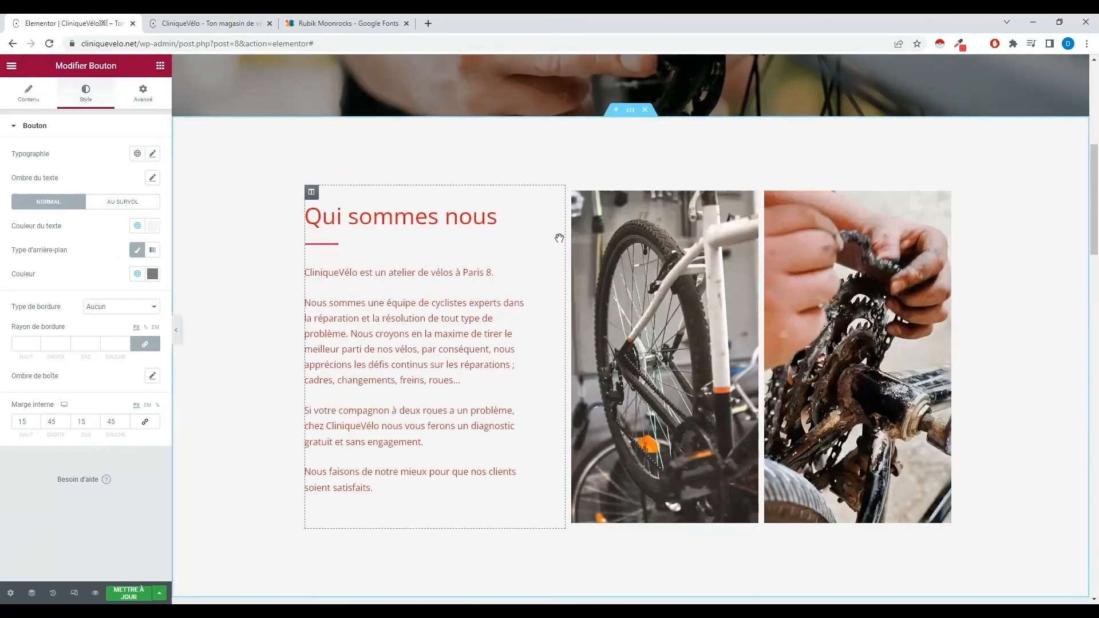
scroll(559, 237, up, 7)
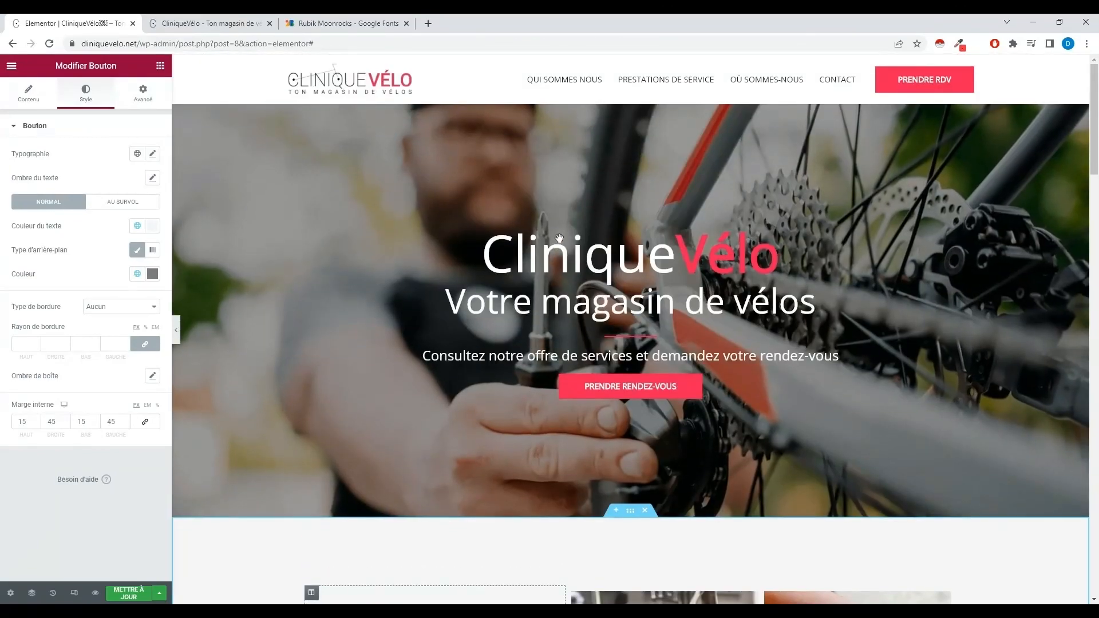